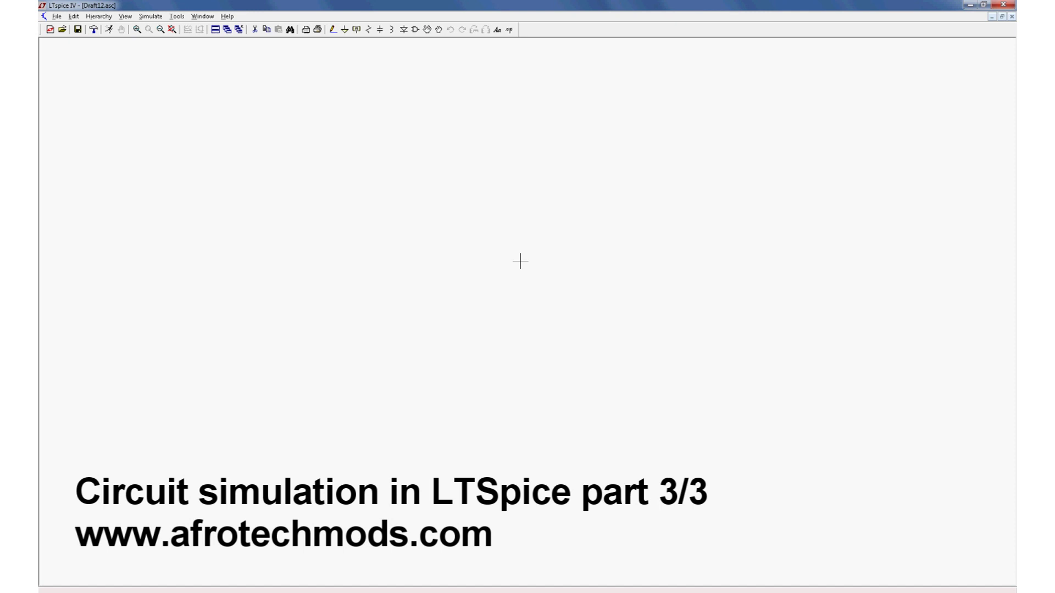
Step: Place an NPN transistor symbol on the blank schematic
{"action": "key", "text": "F2"}
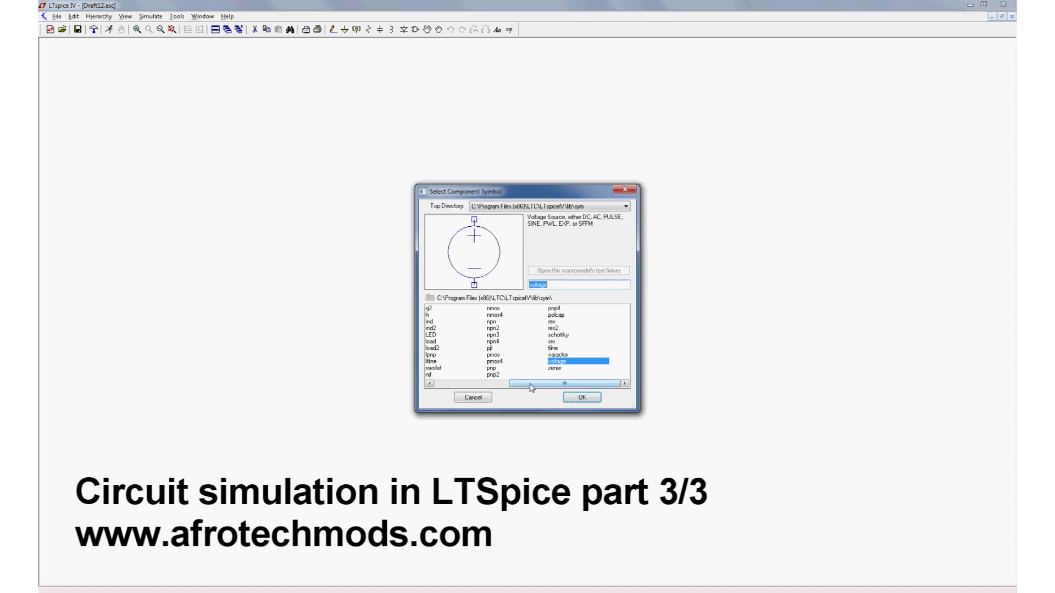
{"action": "left_click_drag", "start_coordinate": [524, 385], "coordinate": [494, 384]}
{"action": "left_click", "coordinate": [551, 323]}
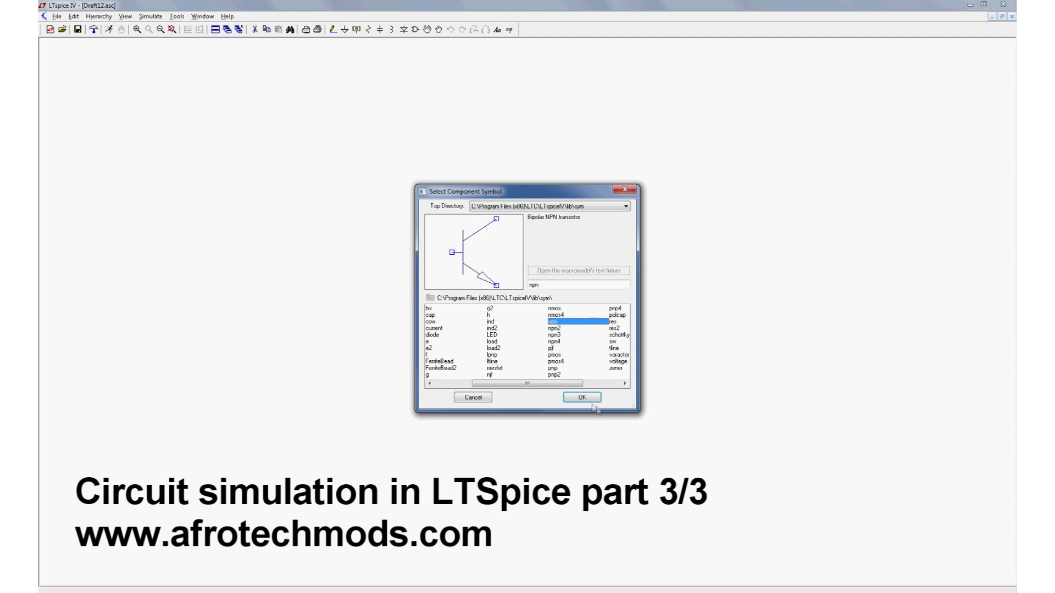
{"action": "left_click", "coordinate": [590, 399]}
{"action": "left_click", "coordinate": [452, 214]}
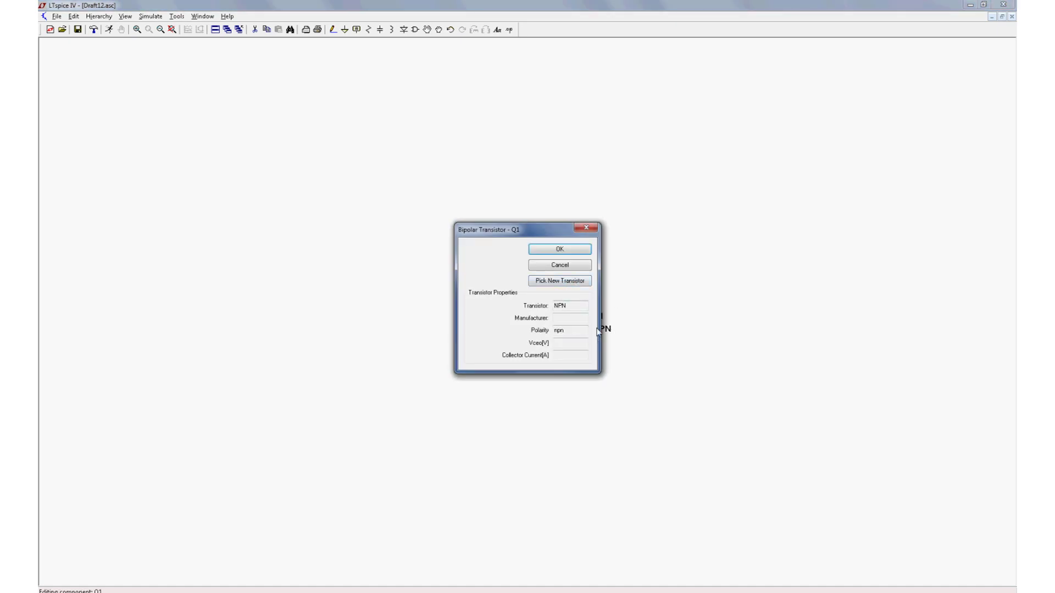
Step: Change transistor Q1's model to 2N2222
{"action": "left_click", "coordinate": [568, 282]}
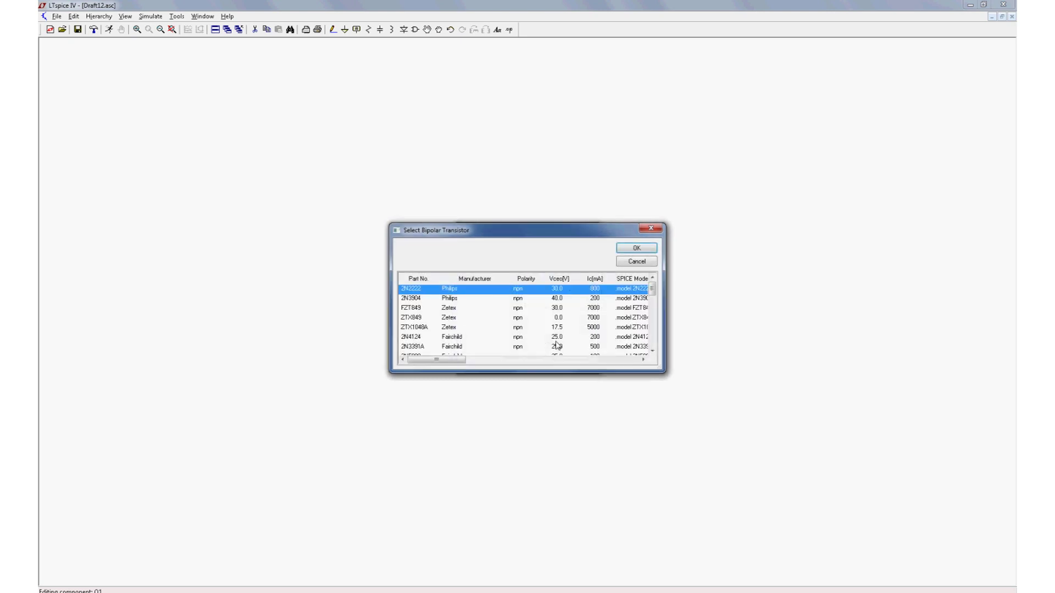
{"action": "left_click", "coordinate": [435, 299]}
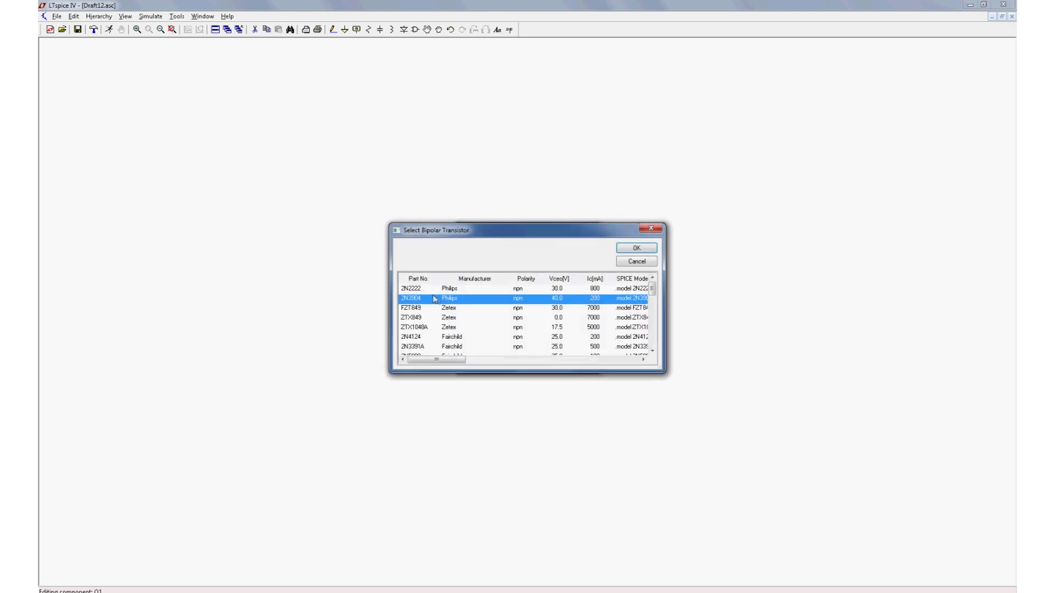
{"action": "left_click", "coordinate": [426, 290]}
{"action": "left_click", "coordinate": [424, 300]}
{"action": "left_click", "coordinate": [428, 291]}
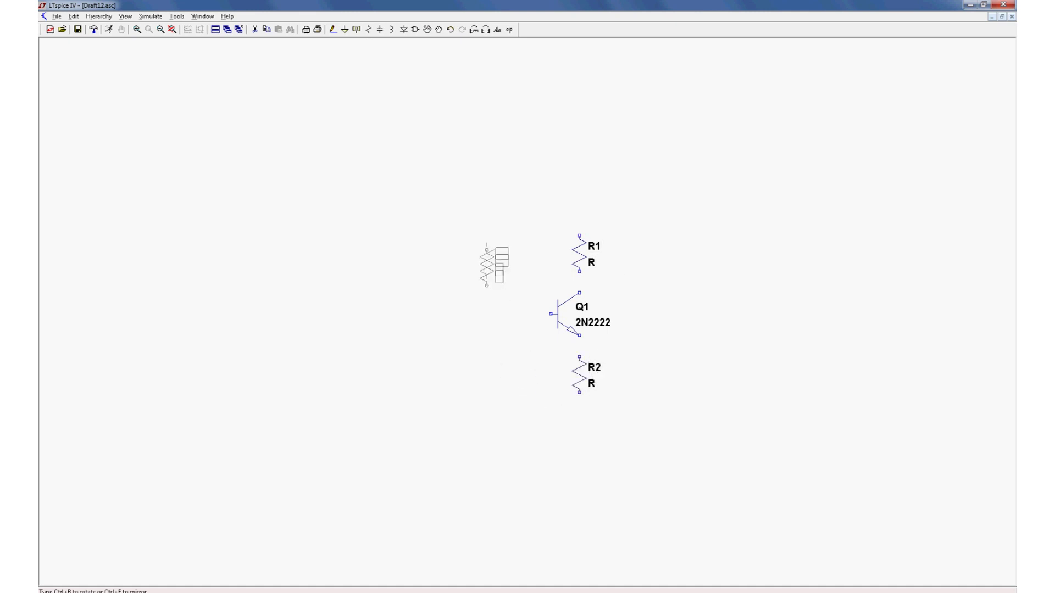
Step: Place resistors R3 and R4 left of Q1 and a horizontal capacitor C1 beside them
{"action": "left_click", "coordinate": [486, 250]}
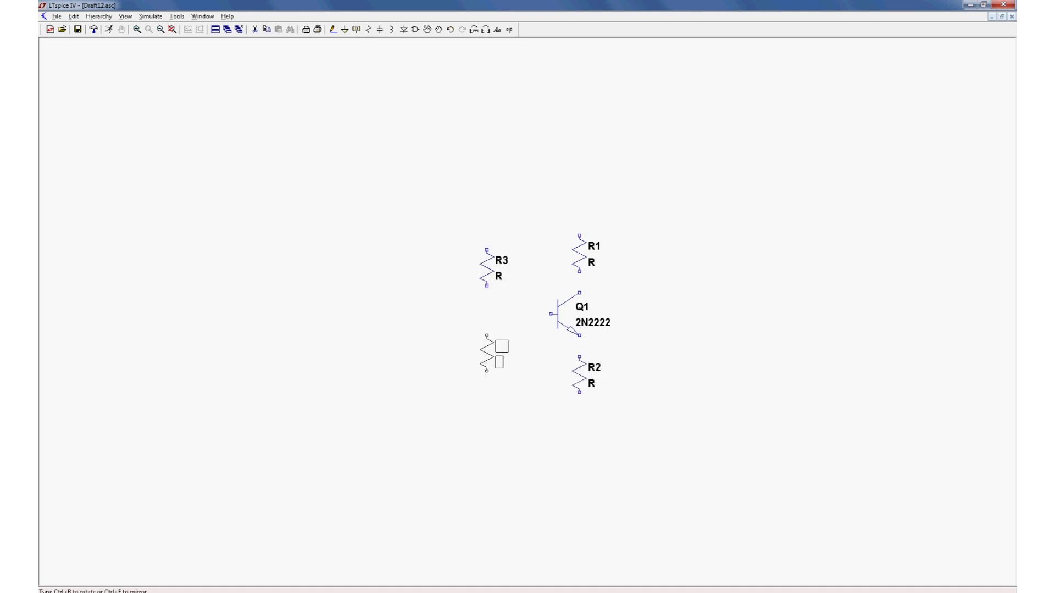
{"action": "left_click", "coordinate": [486, 336]}
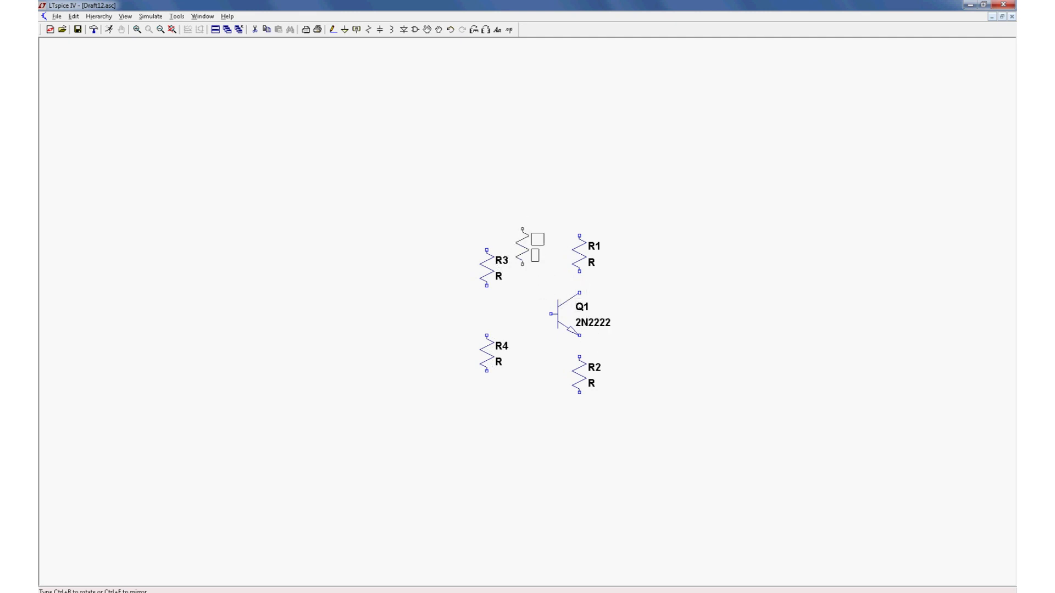
{"action": "left_click", "coordinate": [380, 29]}
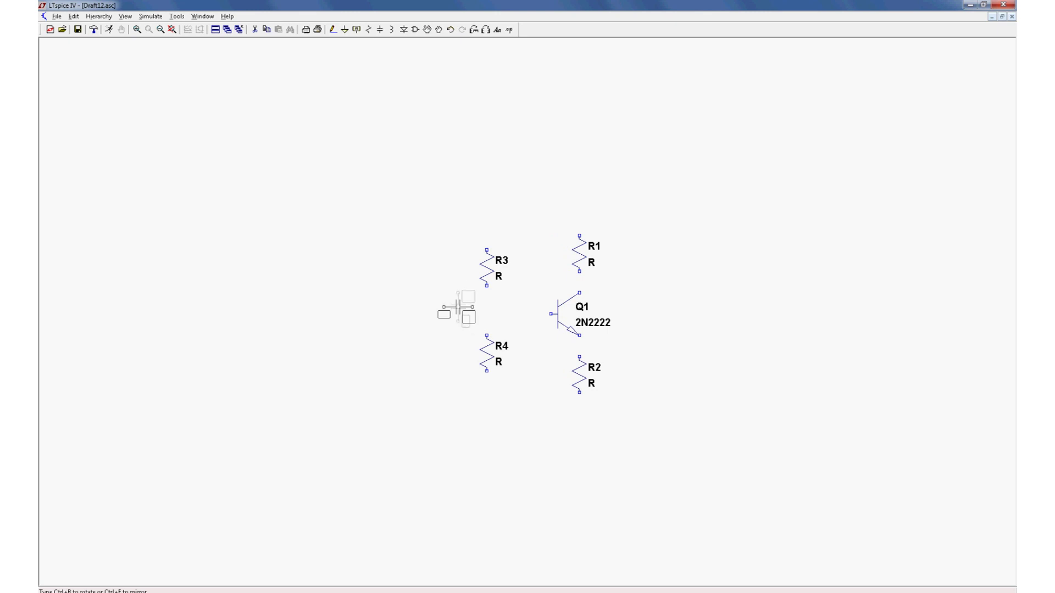
{"action": "key", "text": "ctrl+r"}
{"action": "left_click", "coordinate": [443, 314]}
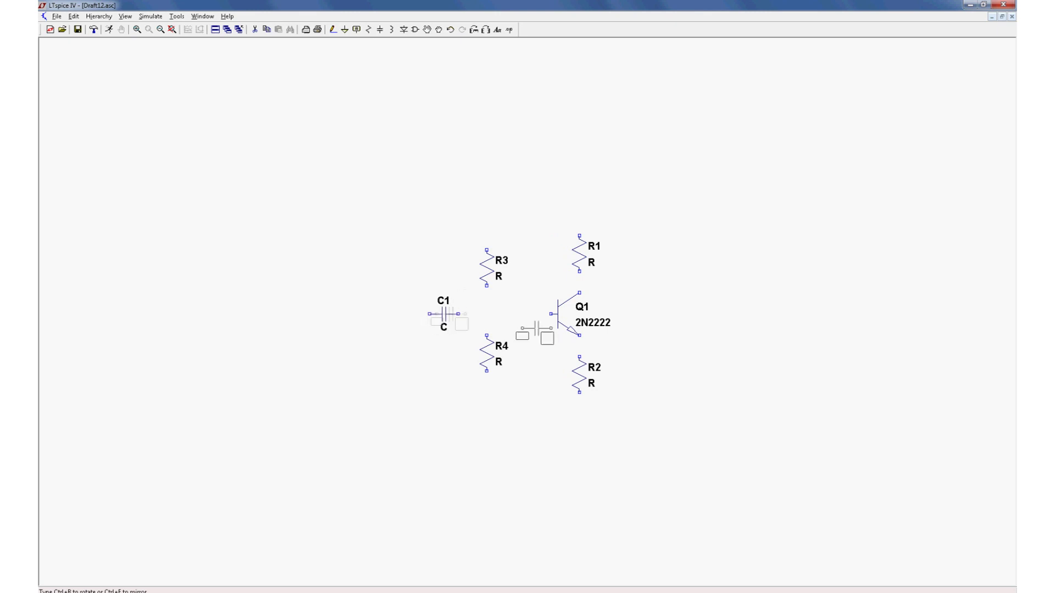
{"action": "key", "text": "F3"}
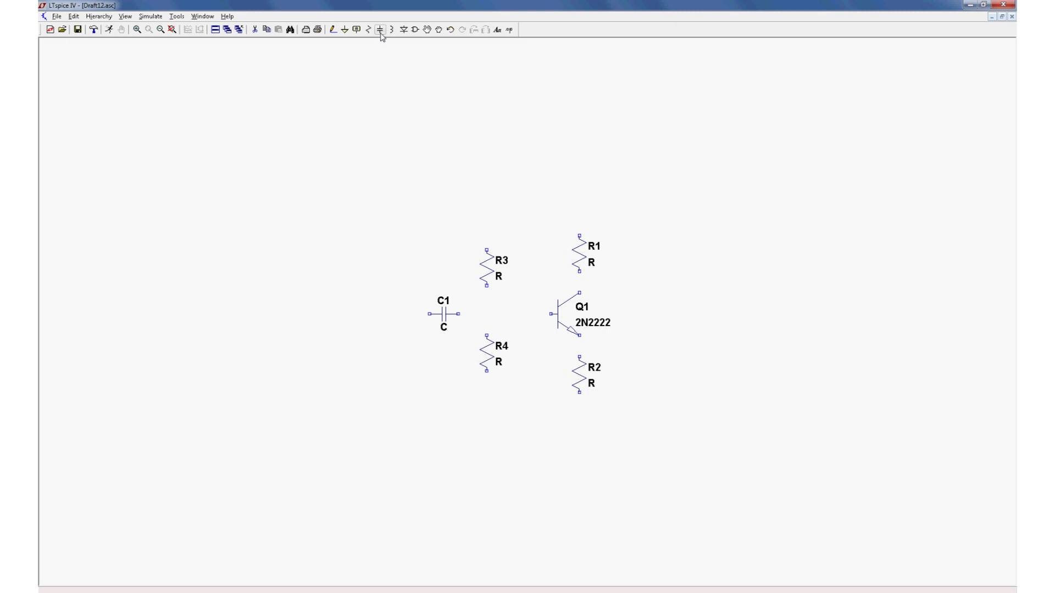
Step: Place capacitor C2 beside R2 and resistor R5 below it
{"action": "left_click", "coordinate": [380, 30]}
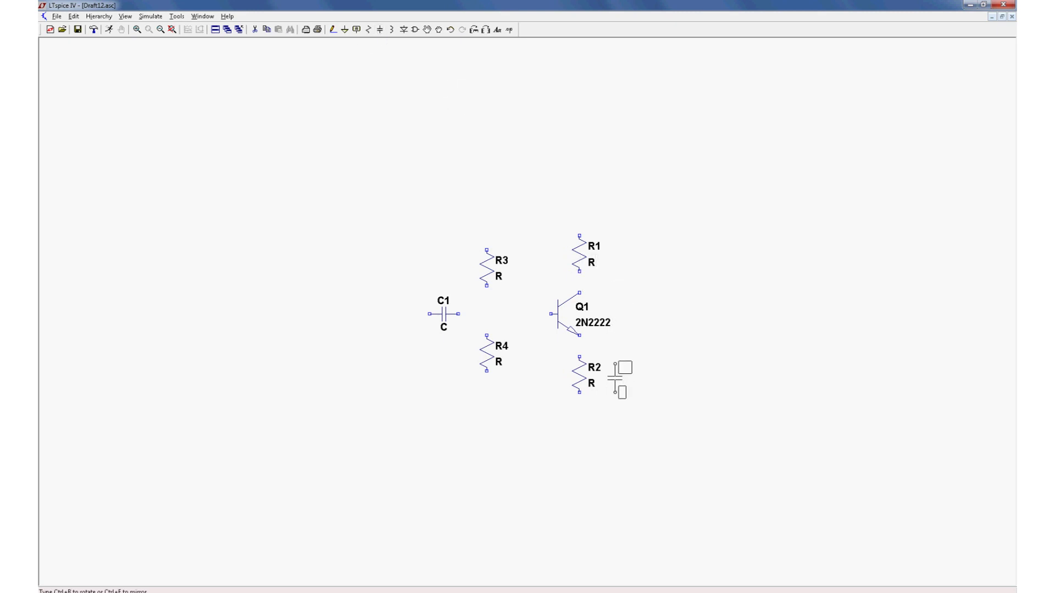
{"action": "left_click", "coordinate": [622, 378]}
{"action": "left_click", "coordinate": [368, 30]}
{"action": "left_click", "coordinate": [626, 424]}
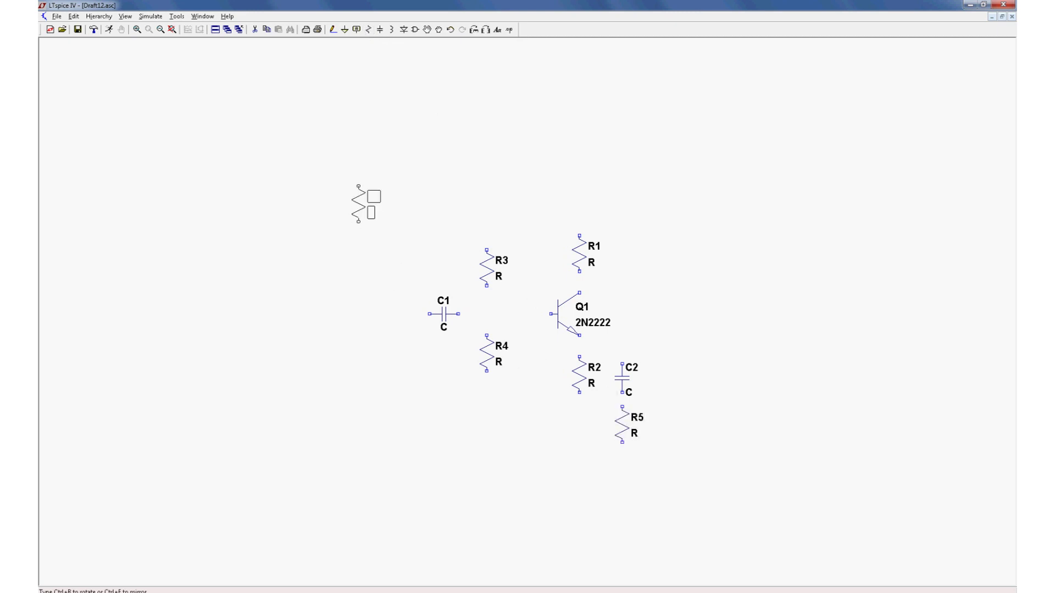
{"action": "key", "text": "F3"}
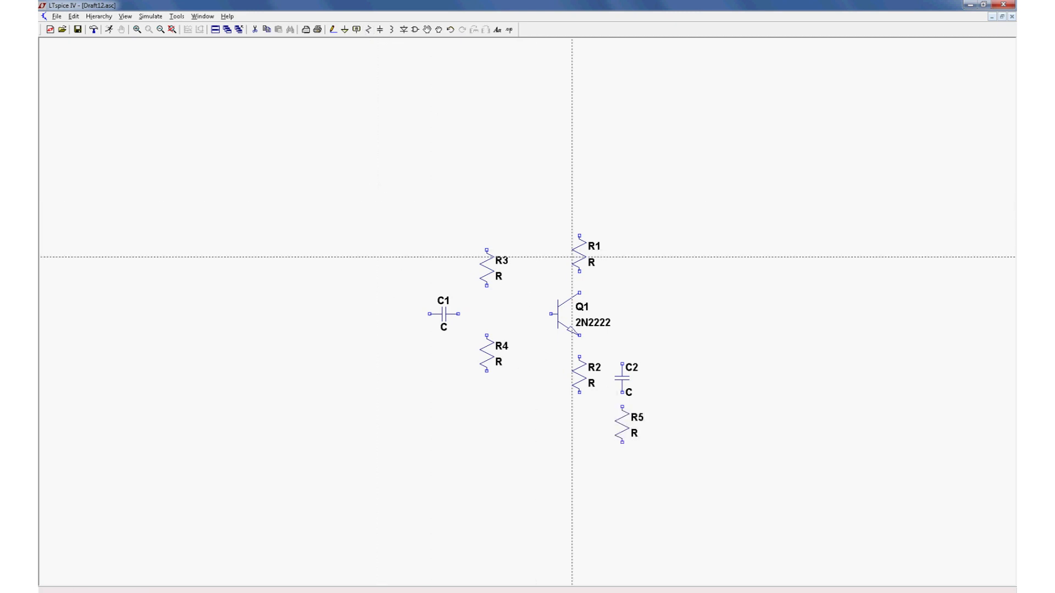
Step: Wire R1 to Q1's collector, and join R3, C1 and R4 at Q1's base
{"action": "left_click", "coordinate": [579, 271]}
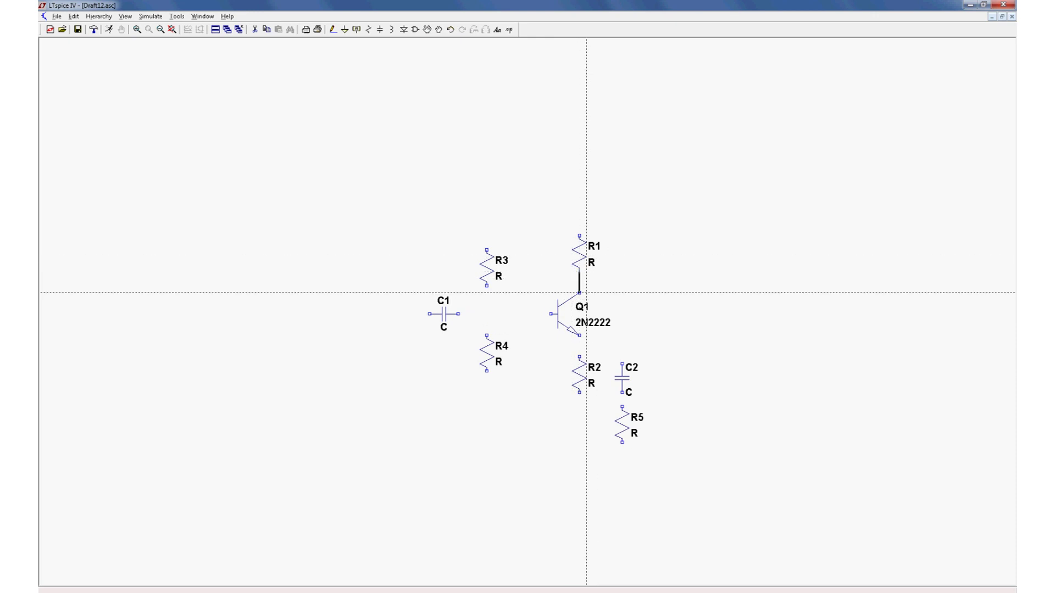
{"action": "left_click", "coordinate": [579, 292]}
{"action": "left_click", "coordinate": [487, 286]}
{"action": "left_click", "coordinate": [486, 314]}
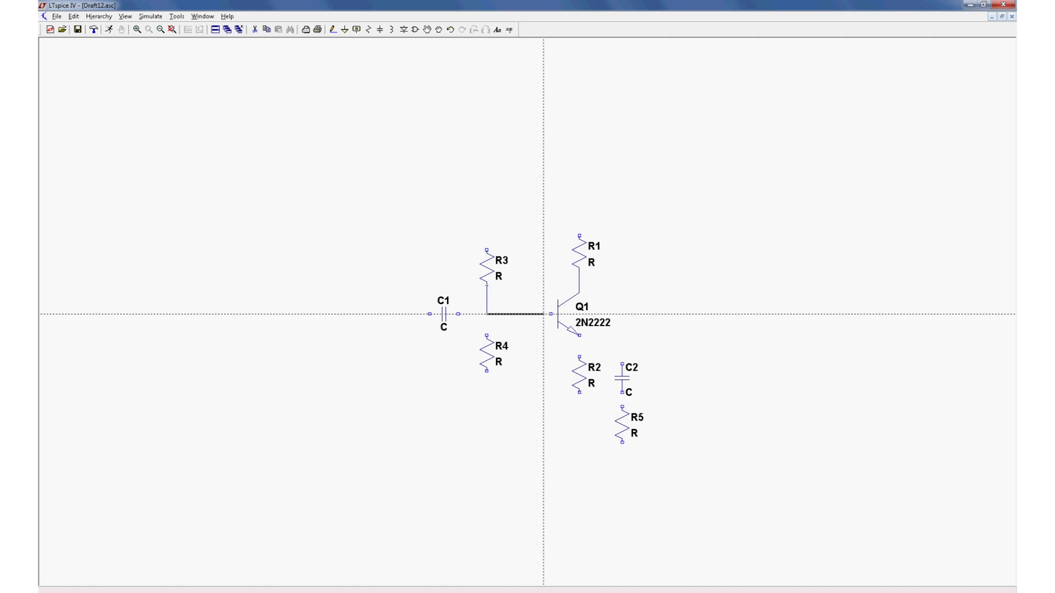
{"action": "left_click", "coordinate": [550, 315]}
{"action": "left_click", "coordinate": [458, 314]}
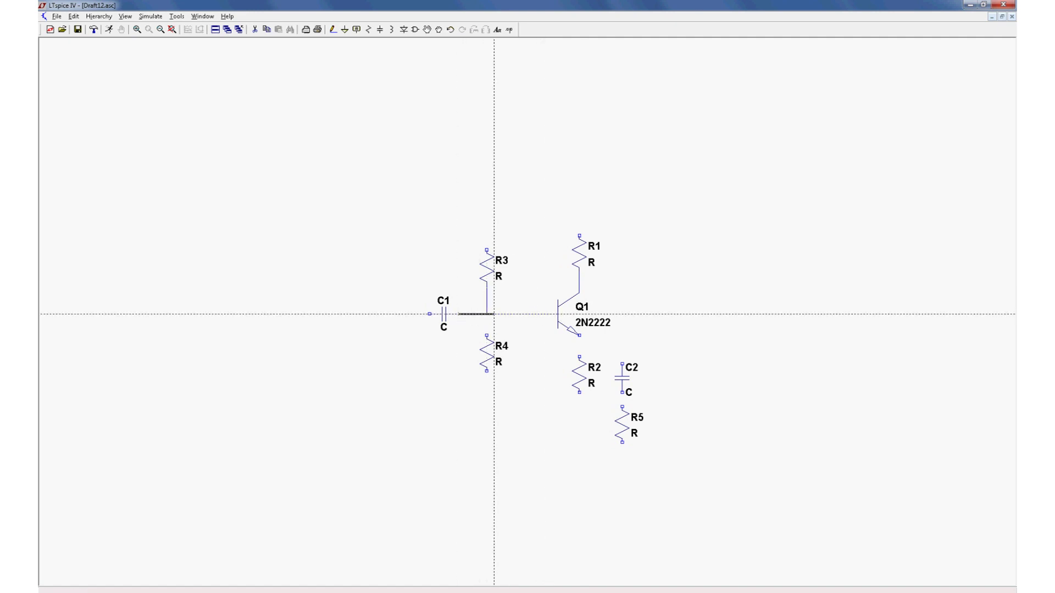
{"action": "left_click", "coordinate": [486, 314]}
{"action": "left_click", "coordinate": [487, 314]}
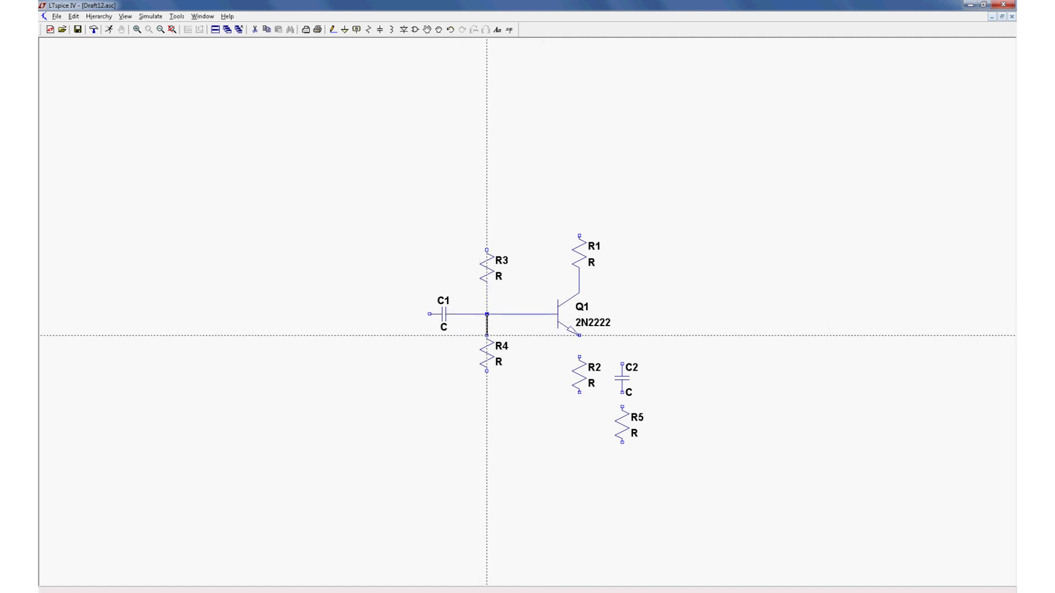
{"action": "left_click", "coordinate": [487, 334]}
{"action": "key", "text": "Escape"}
{"action": "key", "text": "F3"}
Step: Connect Q1's emitter to R2 and C2, and C2's bottom to R5
{"action": "left_click", "coordinate": [580, 335]}
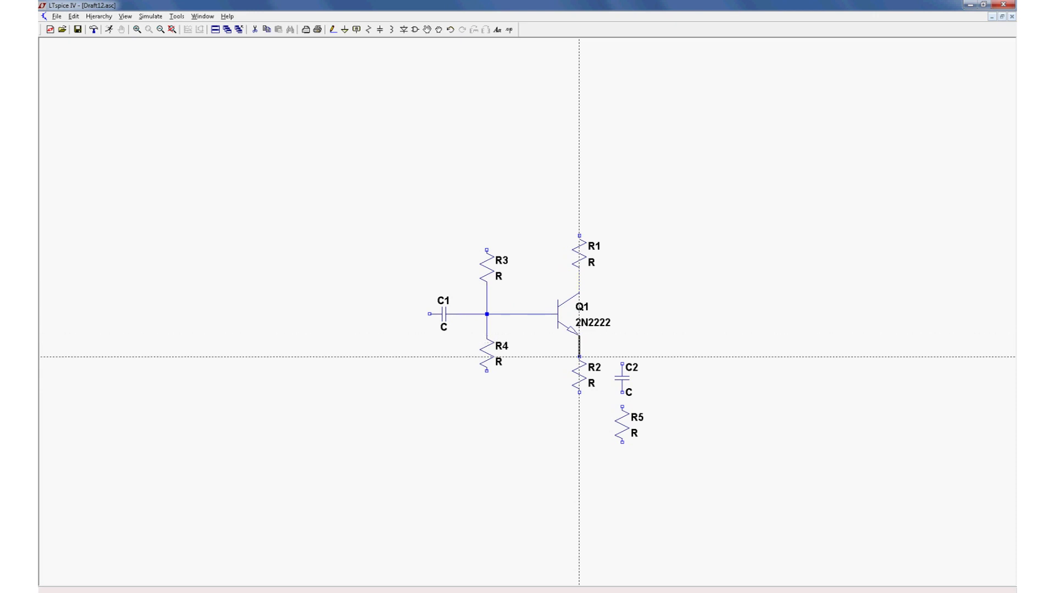
{"action": "left_click", "coordinate": [579, 357]}
{"action": "key", "text": "Escape"}
{"action": "key", "text": "F3"}
{"action": "left_click", "coordinate": [579, 357]}
{"action": "left_click", "coordinate": [622, 357]}
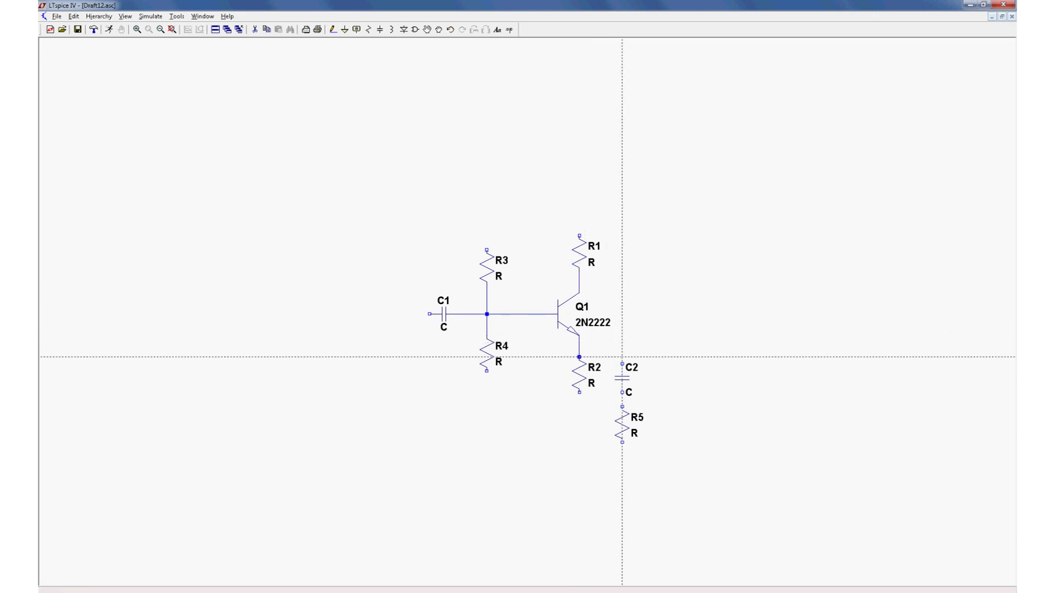
{"action": "left_click", "coordinate": [622, 392]}
{"action": "left_click", "coordinate": [622, 407]}
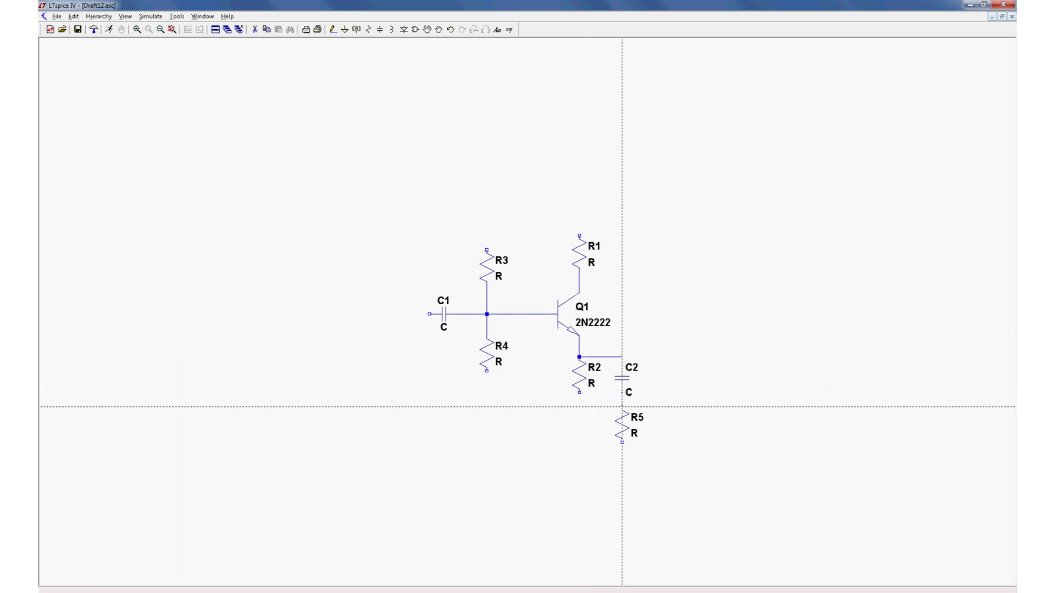
{"action": "key", "text": "Escape"}
{"action": "key", "text": "F3"}
Step: Join the bottoms of R2, R5 and R4 into a common bottom rail
{"action": "left_click", "coordinate": [579, 393]}
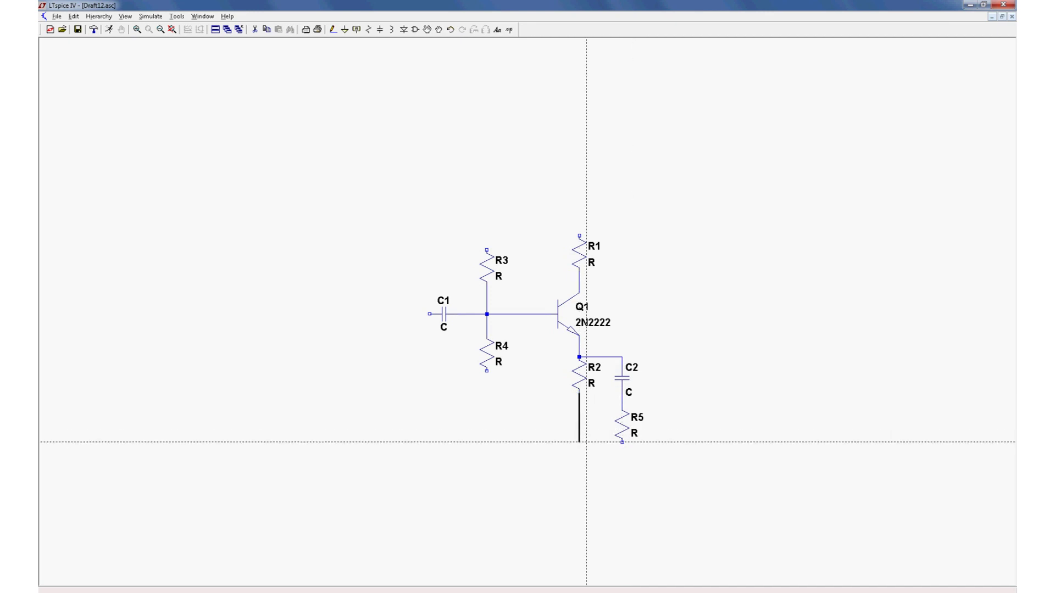
{"action": "left_click", "coordinate": [622, 441]}
{"action": "key", "text": "Escape"}
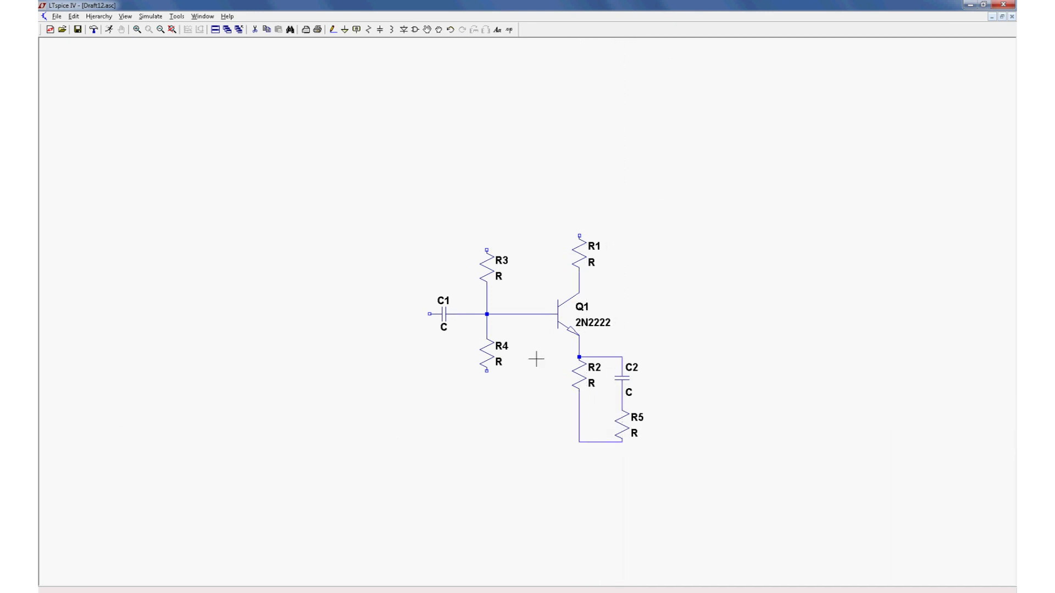
{"action": "key", "text": "F3"}
{"action": "left_click", "coordinate": [487, 370]}
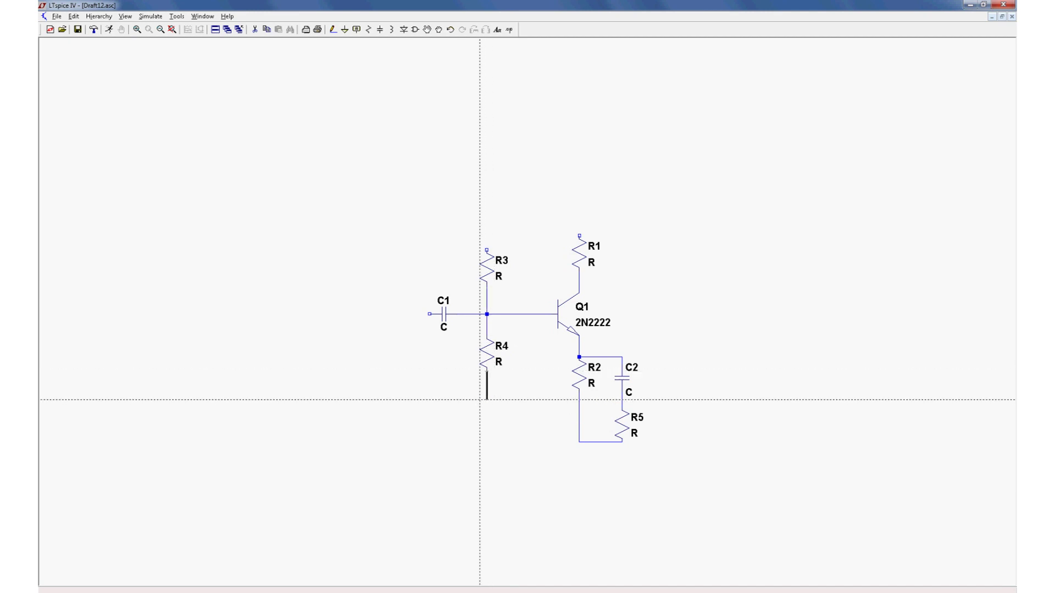
{"action": "left_click", "coordinate": [489, 442]}
{"action": "left_click", "coordinate": [579, 441]}
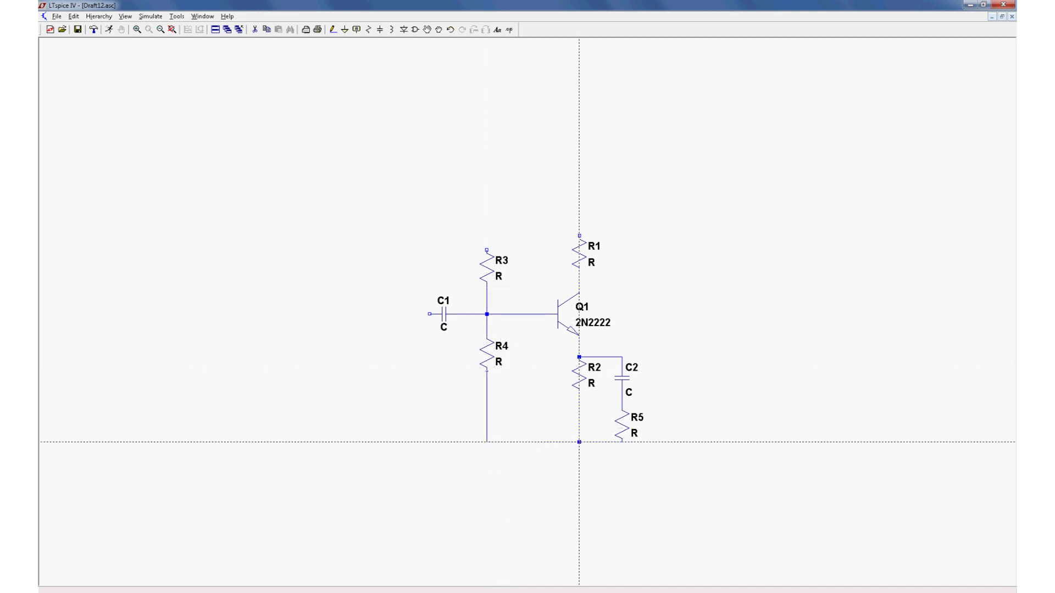
{"action": "key", "text": "Escape"}
Step: Place a ground symbol below the bottom rail and wire it in
{"action": "left_click", "coordinate": [344, 30]}
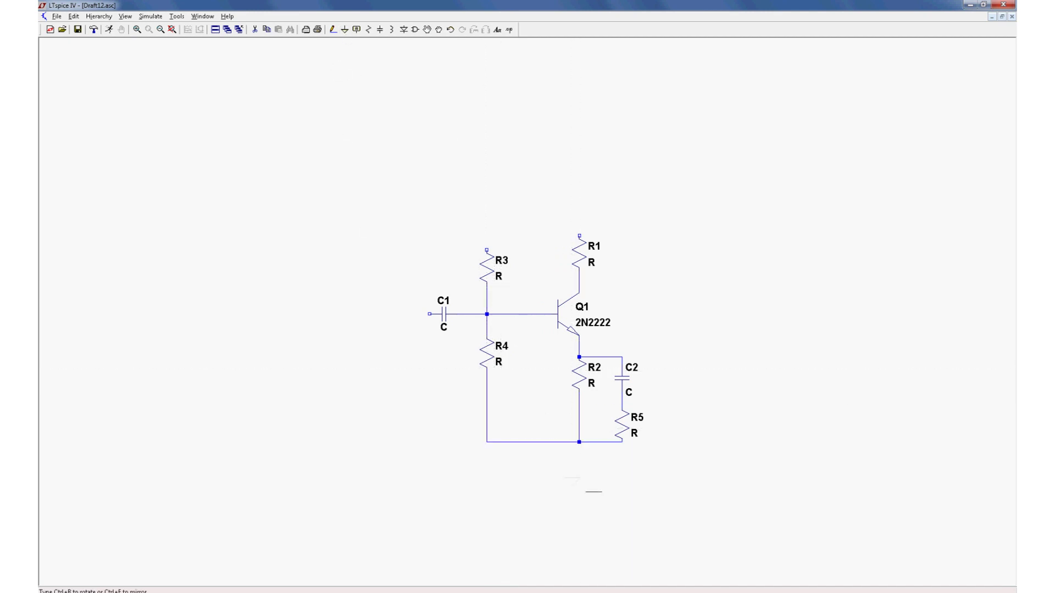
{"action": "left_click", "coordinate": [544, 456]}
{"action": "key", "text": "F3"}
{"action": "left_click", "coordinate": [544, 456]}
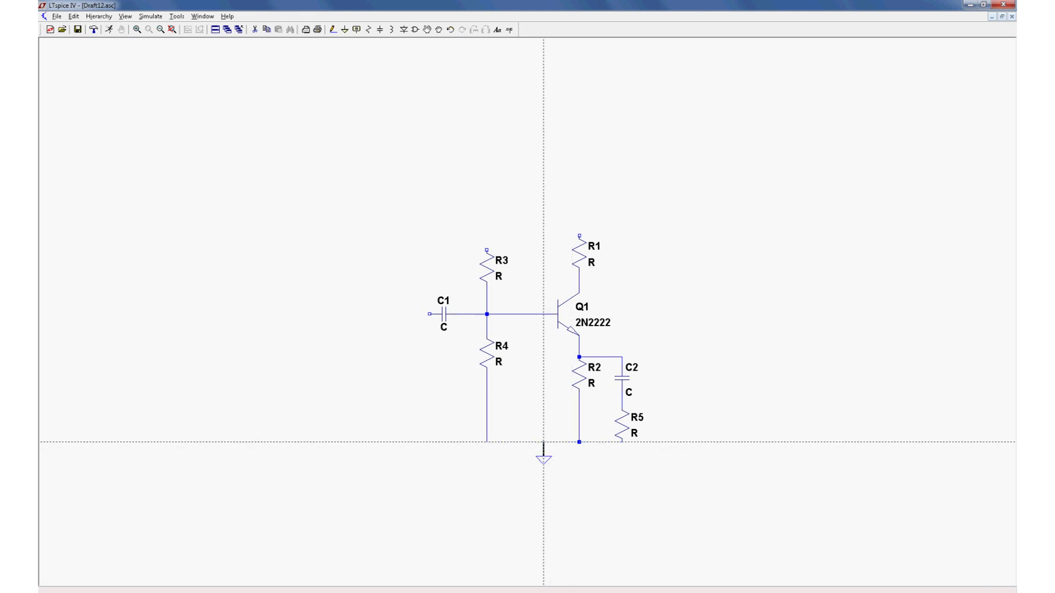
{"action": "left_click", "coordinate": [544, 441]}
{"action": "key", "text": "Escape"}
{"action": "key", "text": "F3"}
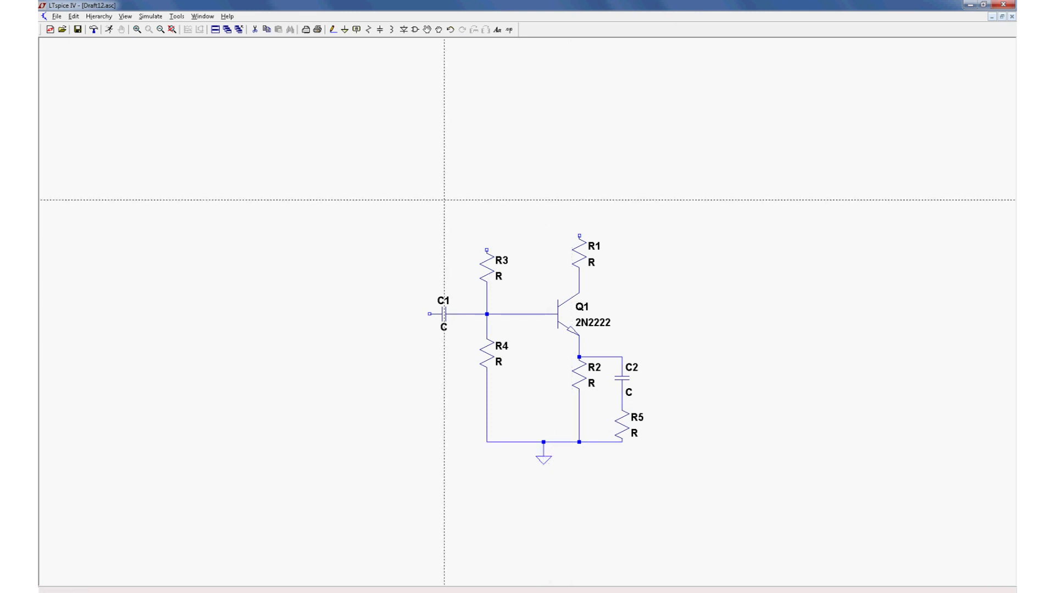
Step: Place voltage source V1 beside R1 and ground its negative terminal
{"action": "key", "text": "F2"}
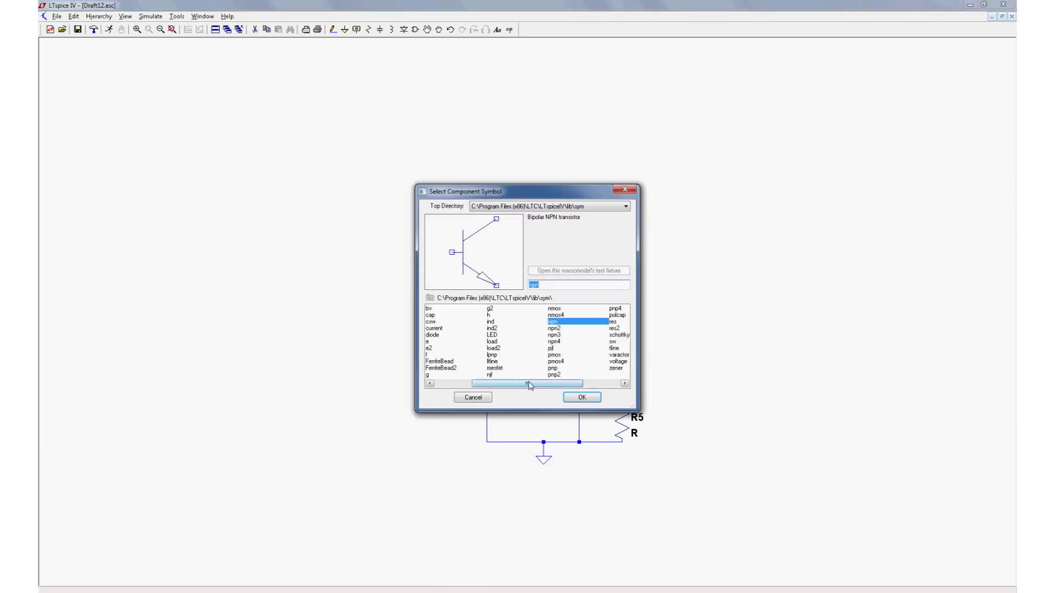
{"action": "left_click_drag", "start_coordinate": [532, 383], "coordinate": [570, 384]}
{"action": "left_click", "coordinate": [564, 363]}
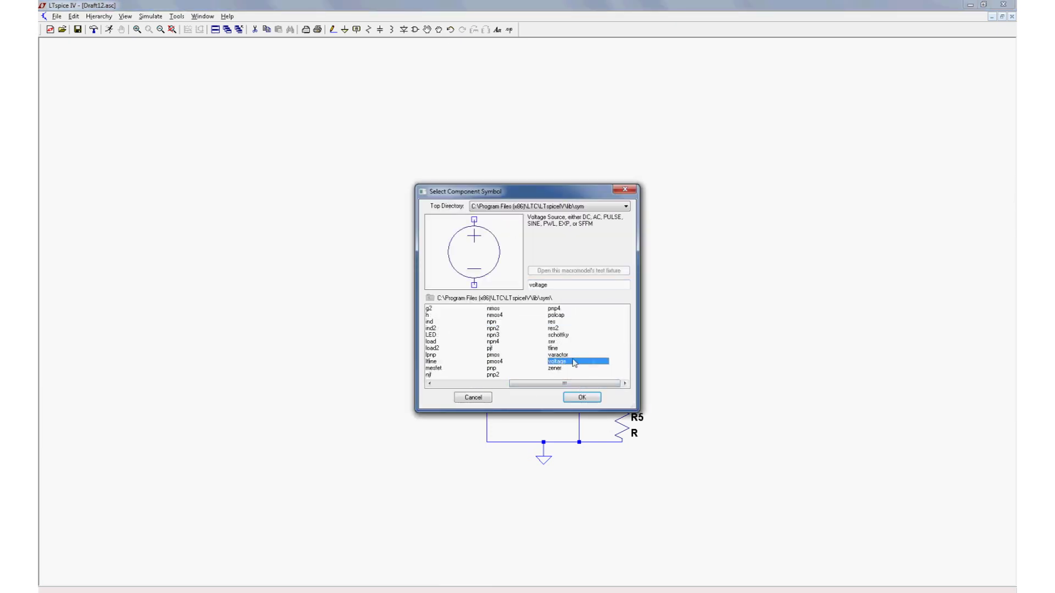
{"action": "left_click", "coordinate": [581, 397]}
{"action": "left_click", "coordinate": [665, 253]}
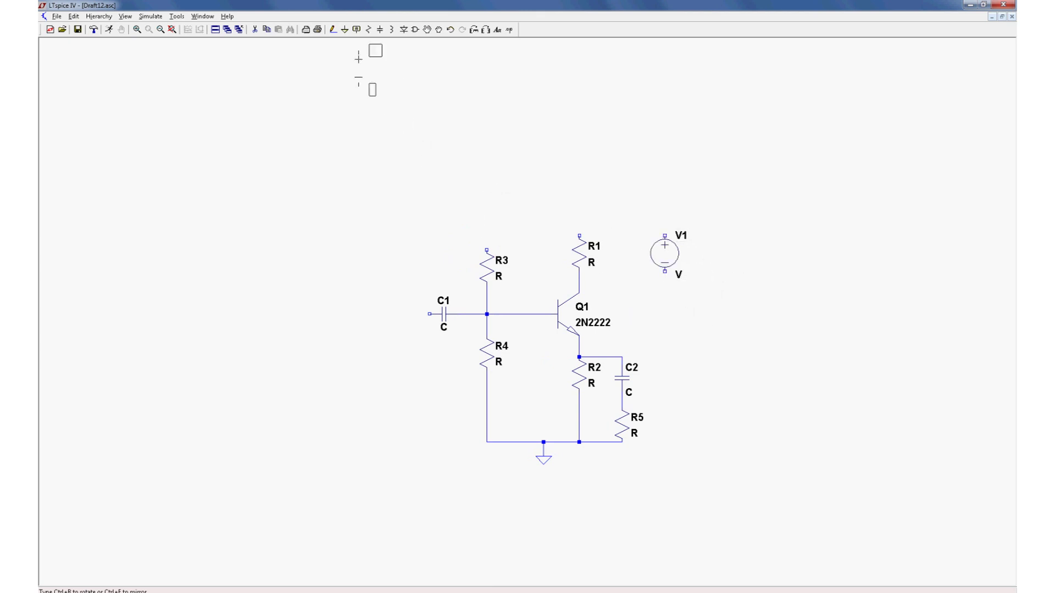
{"action": "key", "text": "g"}
{"action": "left_click", "coordinate": [664, 271]}
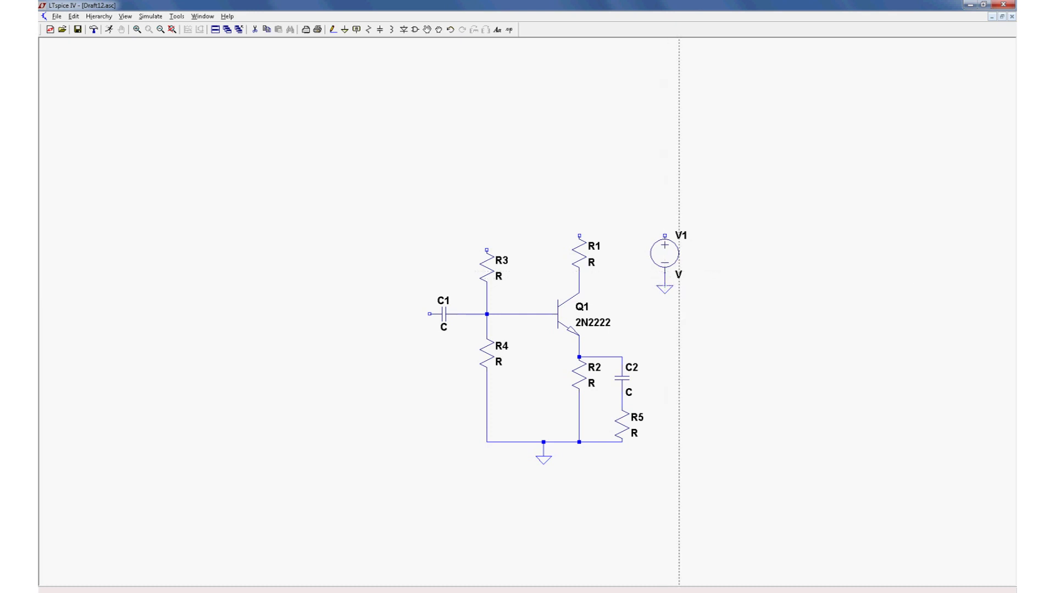
Step: Wire V1's positive terminal along a top rail to R1 and R3
{"action": "left_click", "coordinate": [665, 228]}
{"action": "left_click", "coordinate": [579, 228]}
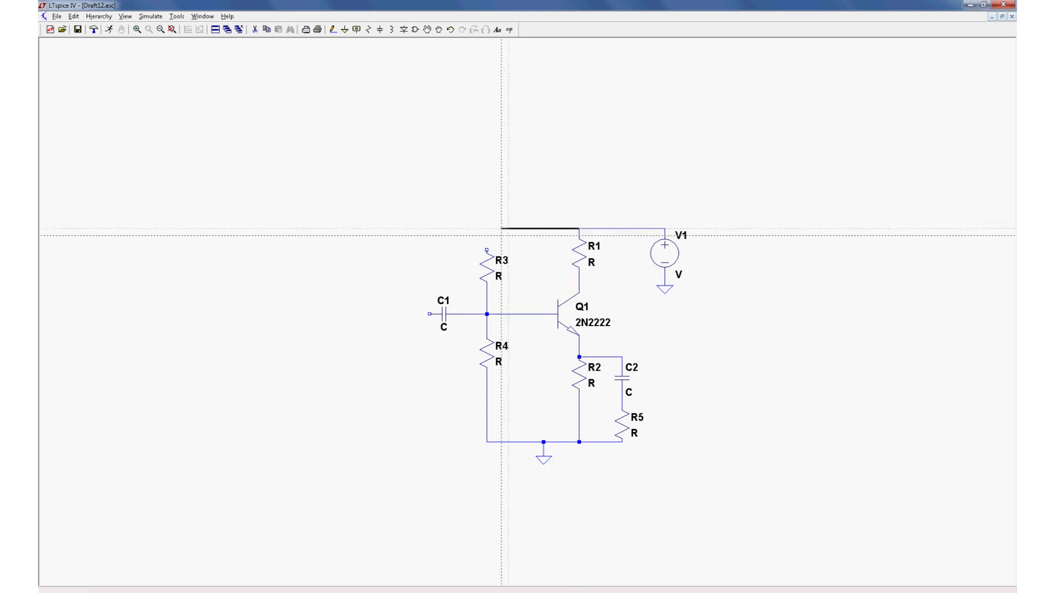
{"action": "left_click", "coordinate": [487, 228]}
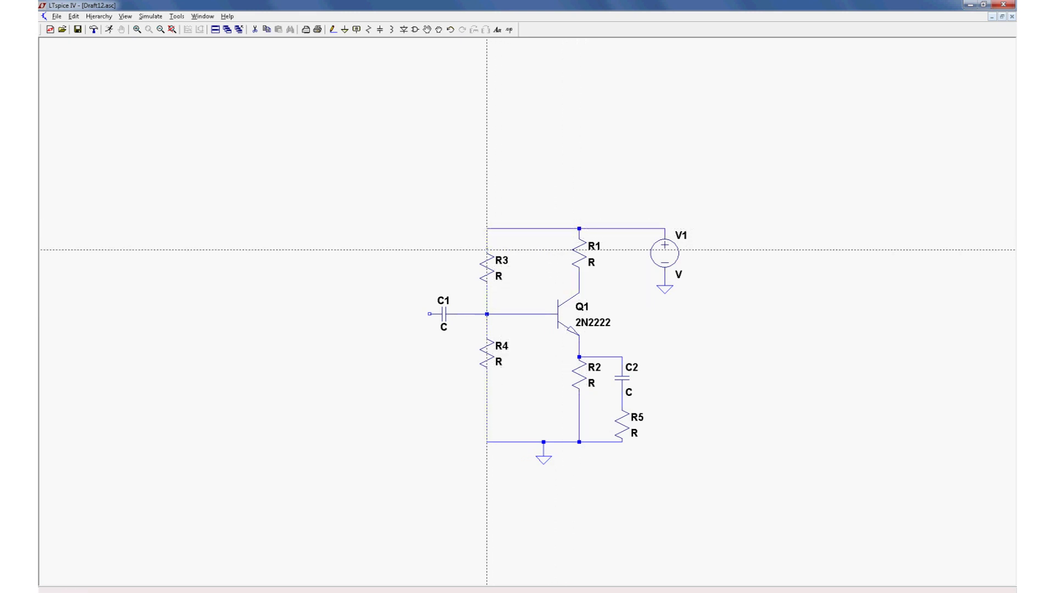
{"action": "left_click", "coordinate": [487, 250]}
Step: Set V1's DC value to 9 V
{"action": "key", "text": "Escape"}
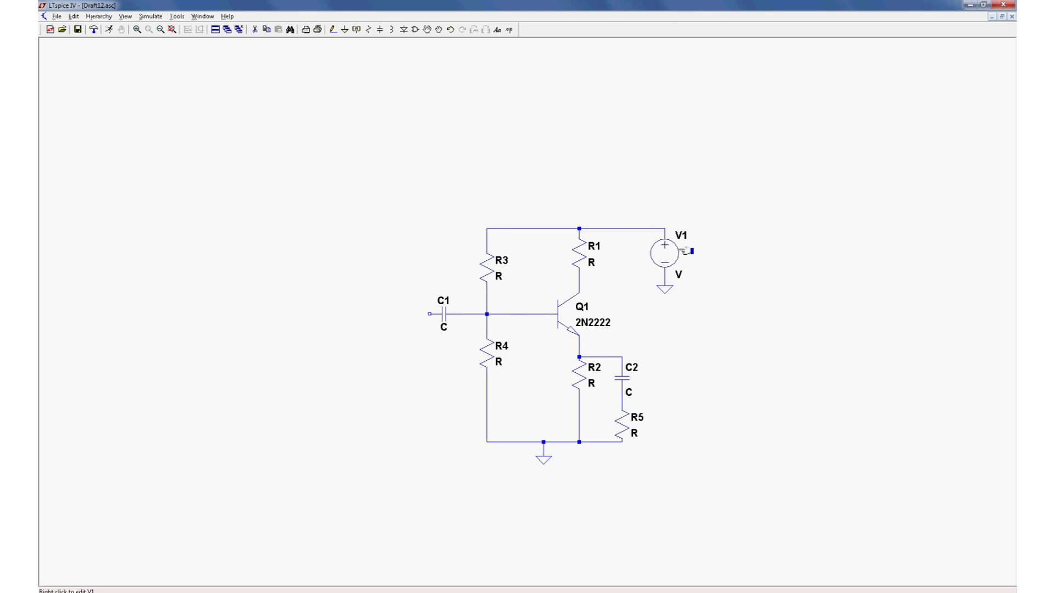
{"action": "key", "text": "F3"}
{"action": "key", "text": "Escape"}
{"action": "right_click", "coordinate": [665, 259]}
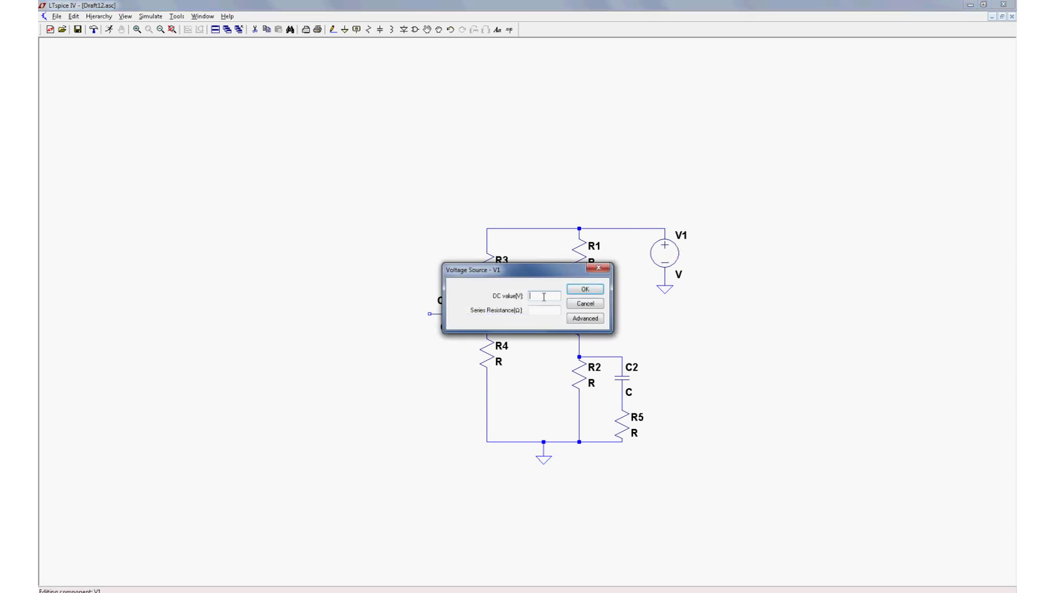
{"action": "left_click", "coordinate": [575, 295]}
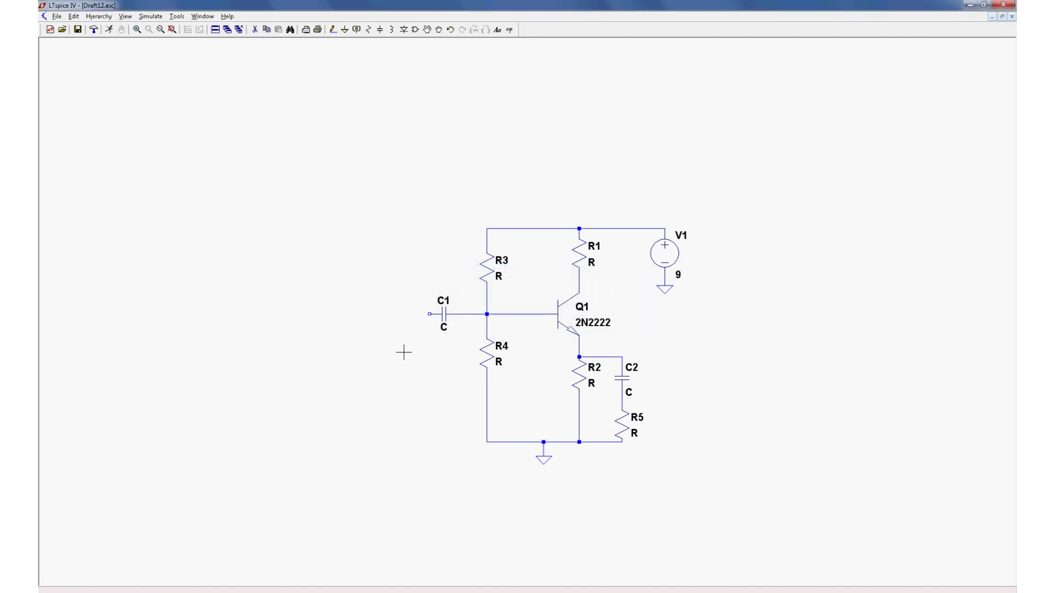
Step: Place a second voltage source V2 left of C1
{"action": "key", "text": "F2"}
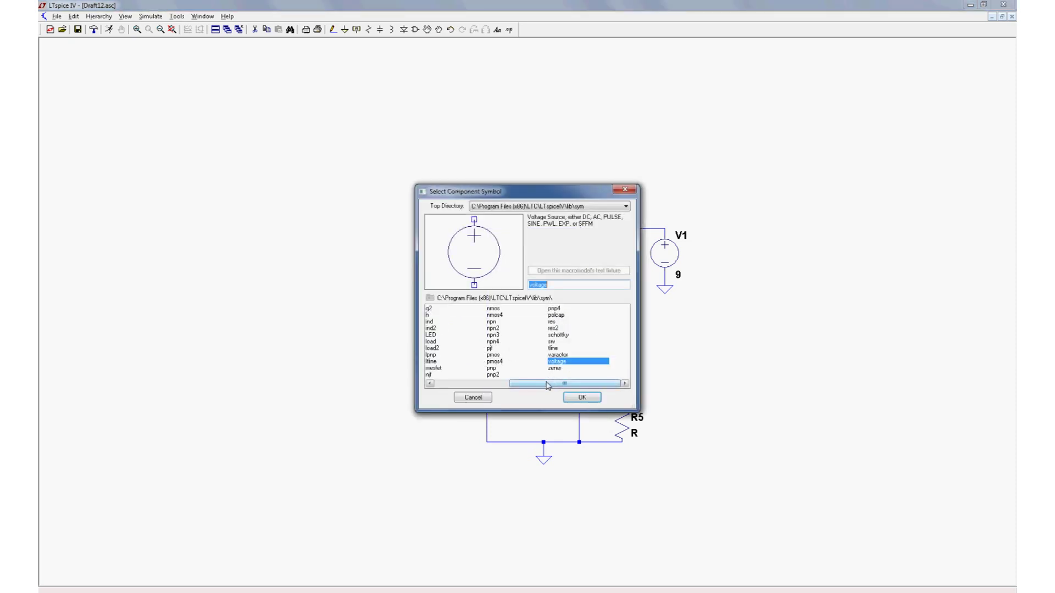
{"action": "mouse_move", "coordinate": [550, 384]}
{"action": "left_mouse_down"}
{"action": "mouse_move", "coordinate": [523, 386]}
{"action": "mouse_move", "coordinate": [554, 385]}
{"action": "left_mouse_up"}
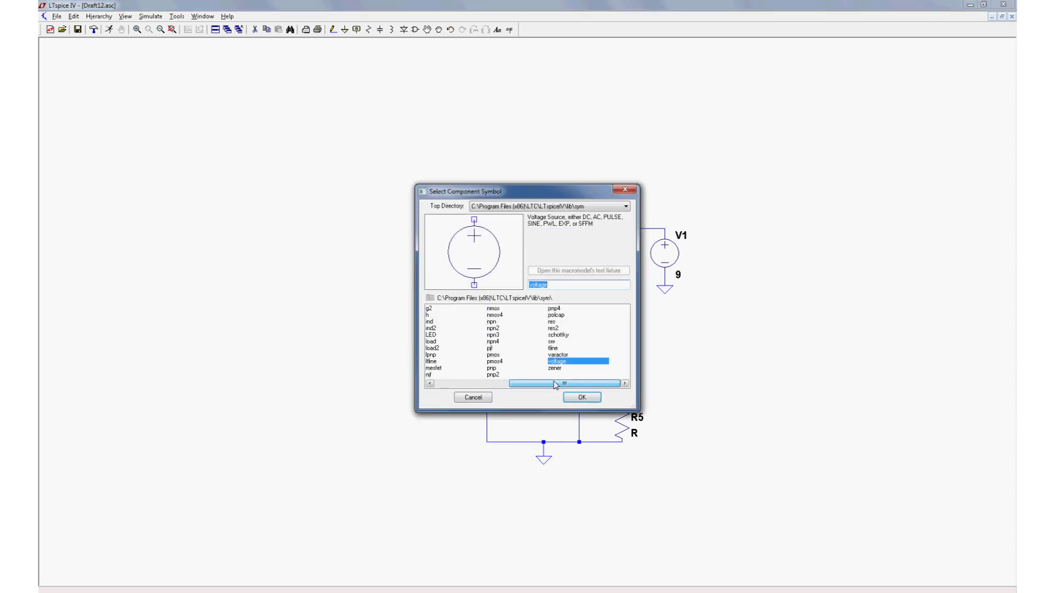
{"action": "left_click", "coordinate": [582, 397]}
{"action": "left_click", "coordinate": [372, 346]}
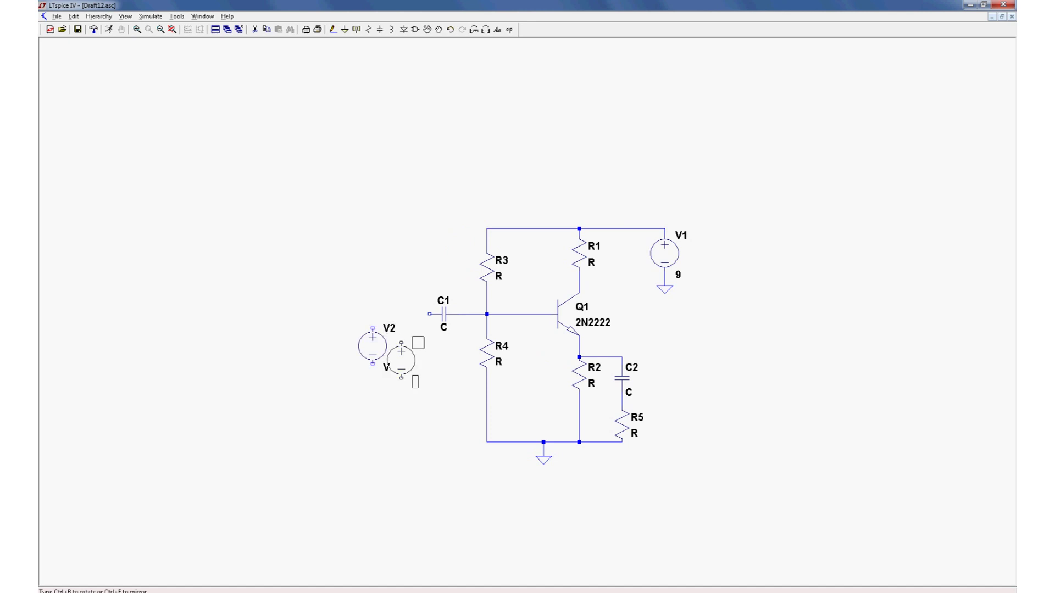
{"action": "key", "text": "Escape"}
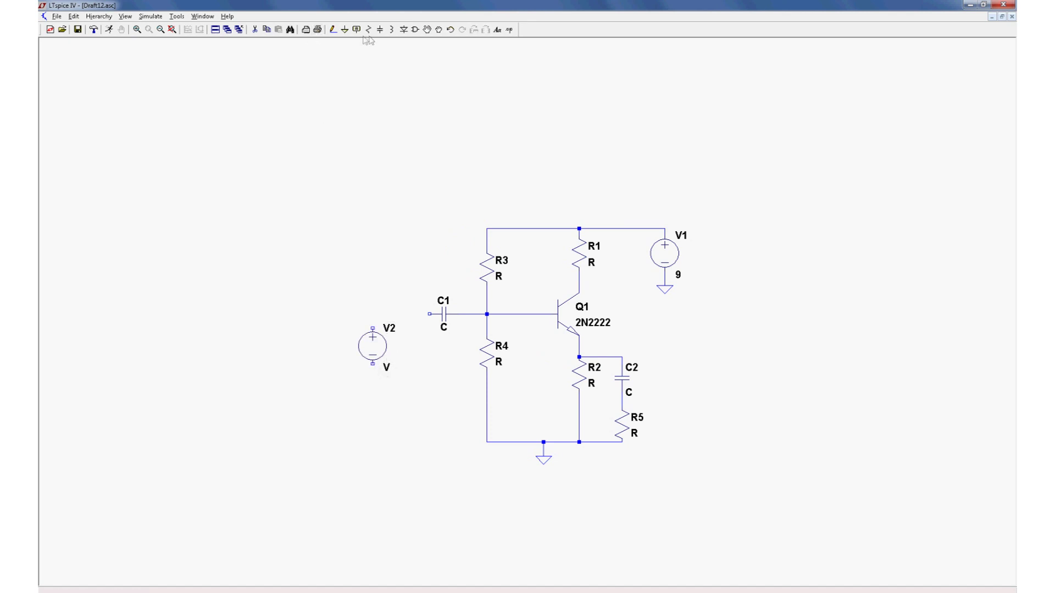
Step: Ground V2's bottom, wire its top to C1's left pin, and enter 10k for R3
{"action": "left_click", "coordinate": [345, 29]}
{"action": "left_click", "coordinate": [373, 375]}
{"action": "key", "text": "F3"}
{"action": "left_click", "coordinate": [372, 373]}
{"action": "left_click", "coordinate": [372, 364]}
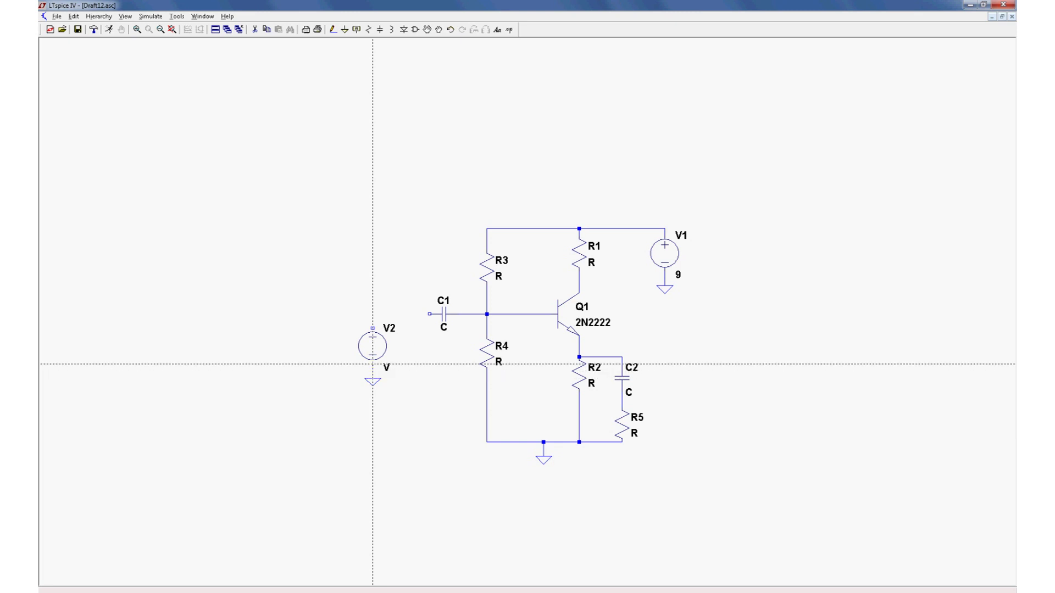
{"action": "left_click", "coordinate": [373, 328]}
{"action": "left_click", "coordinate": [429, 315]}
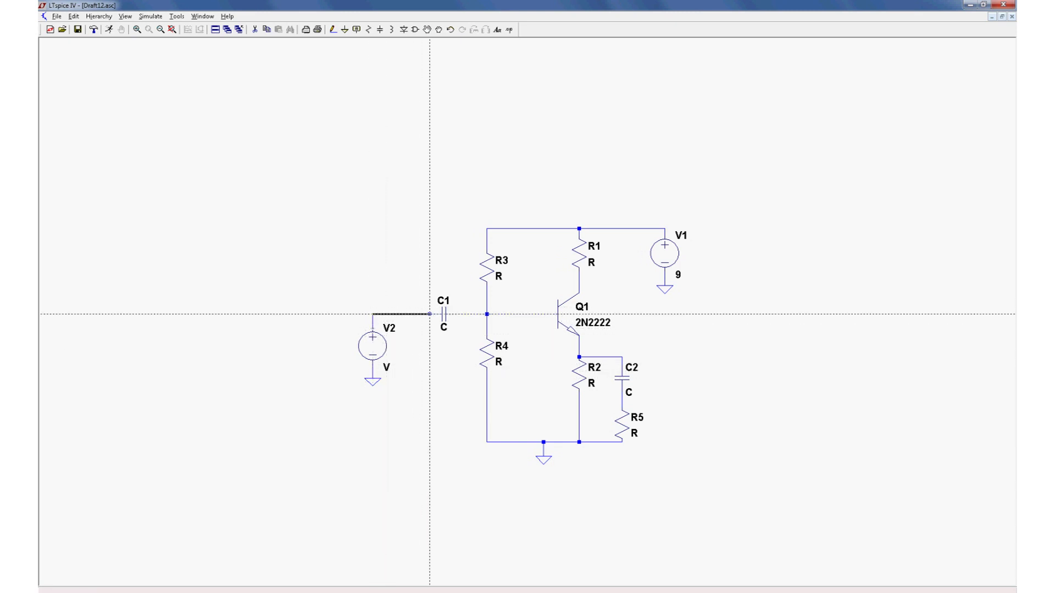
{"action": "key", "text": "Escape"}
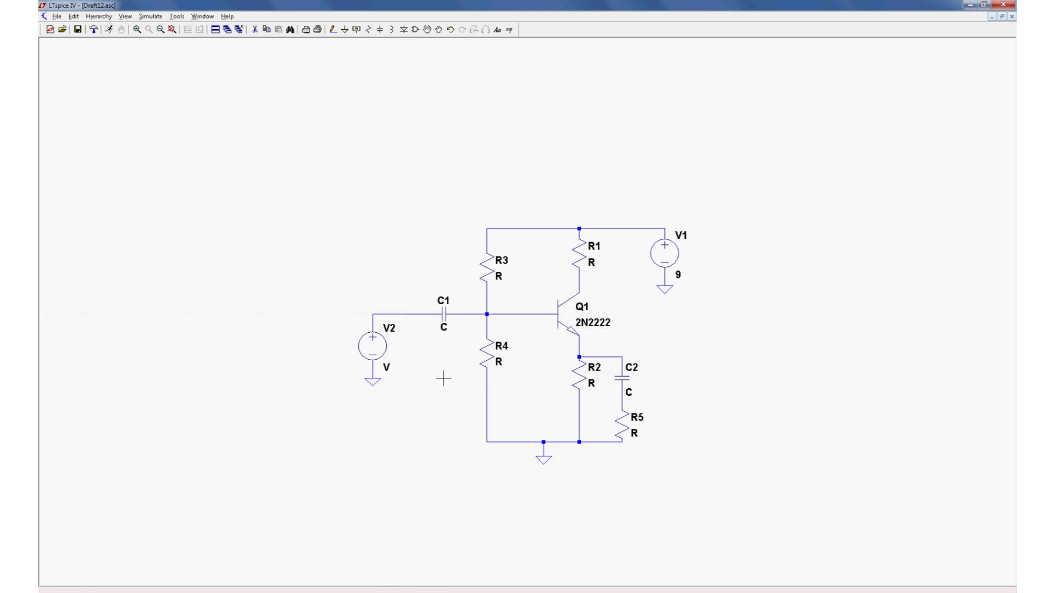
{"action": "right_click", "coordinate": [489, 275]}
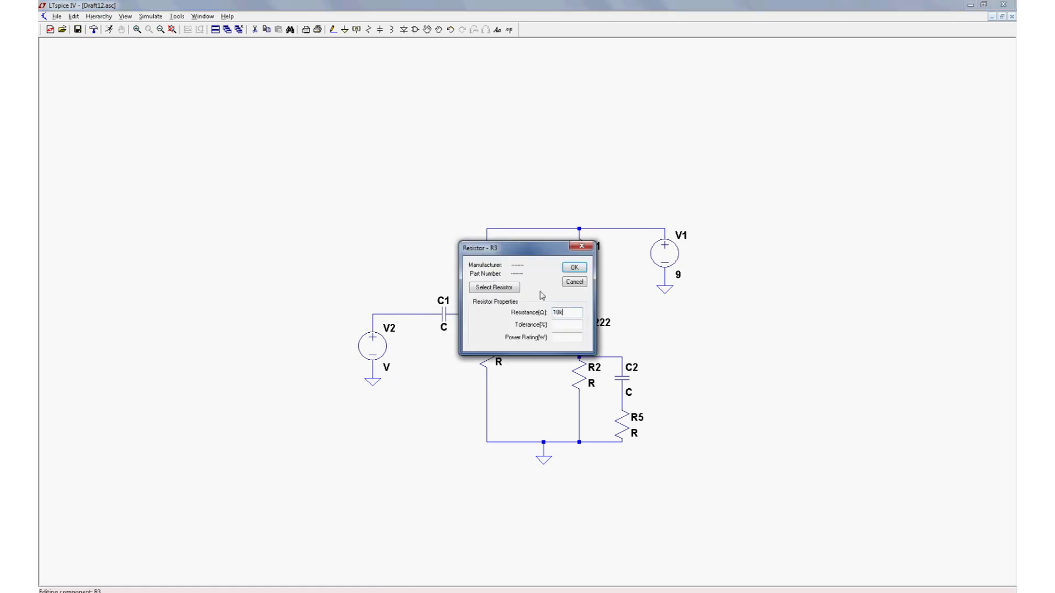
Step: Set R3, R4 and R1 to 10k
{"action": "key", "text": "Return"}
{"action": "right_click", "coordinate": [498, 357]}
{"action": "type", "text": "10k"}
{"action": "key", "text": "Return"}
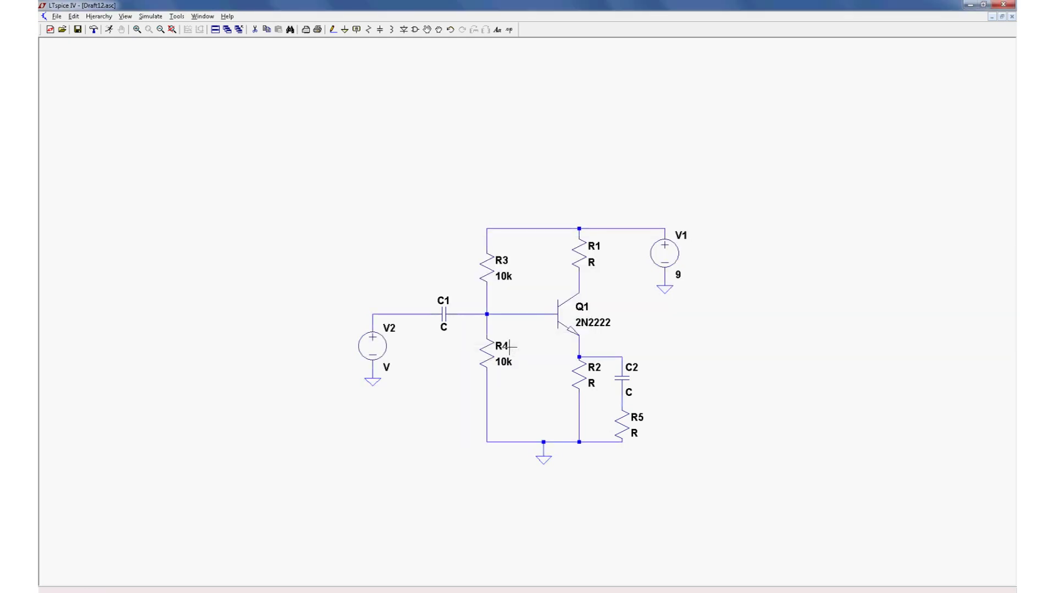
{"action": "right_click", "coordinate": [579, 263]}
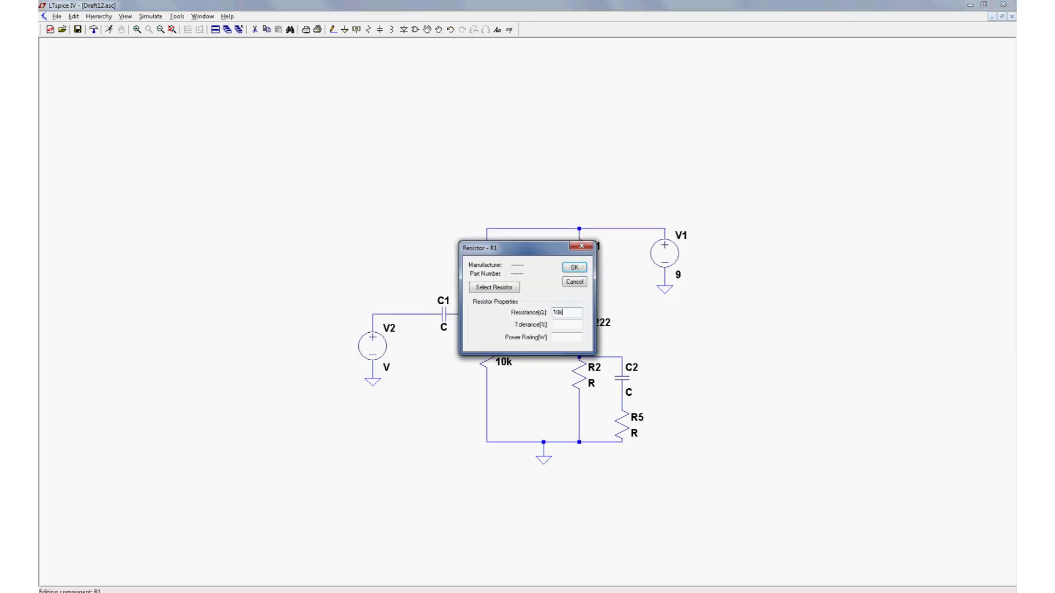
{"action": "type", "text": "10k"}
{"action": "key", "text": "Return"}
Step: Set R2 to 10k and R5 to 1, then enter 1u for C2
{"action": "right_click", "coordinate": [580, 376]}
{"action": "type", "text": "10k"}
{"action": "key", "text": "Return"}
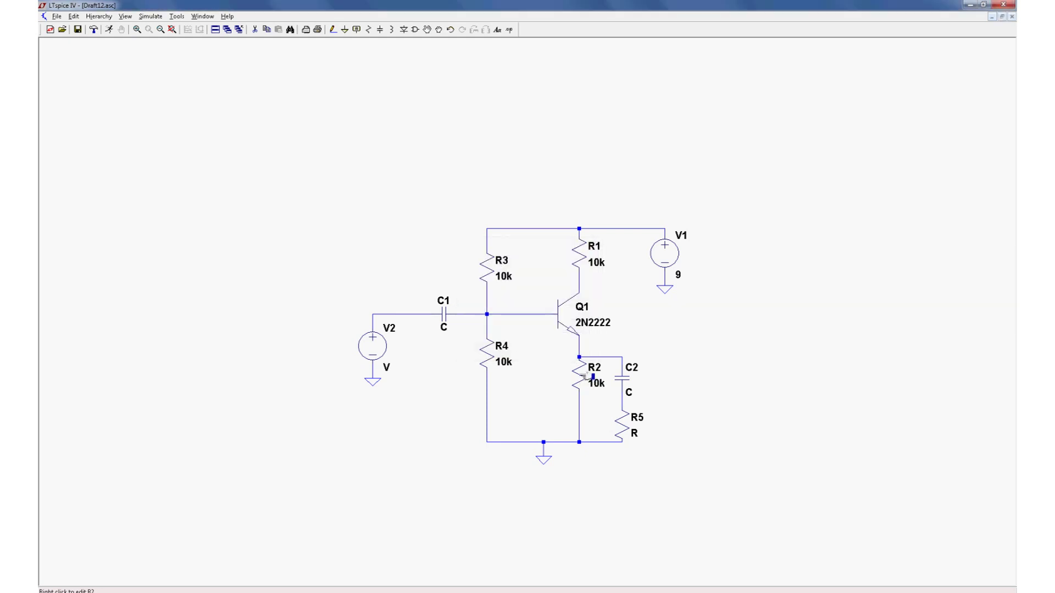
{"action": "right_click", "coordinate": [623, 426]}
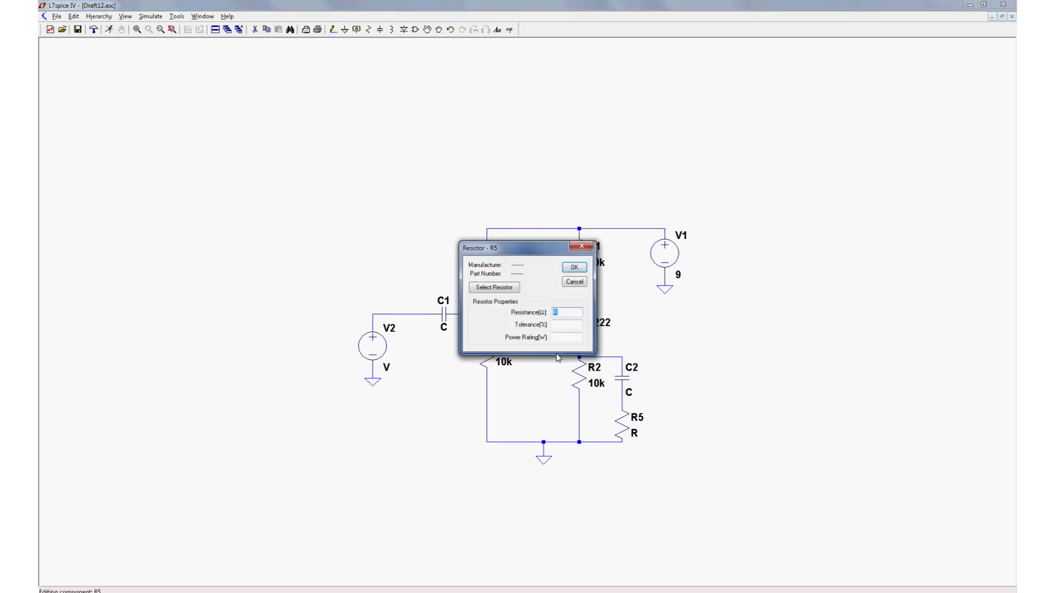
{"action": "left_click", "coordinate": [573, 268]}
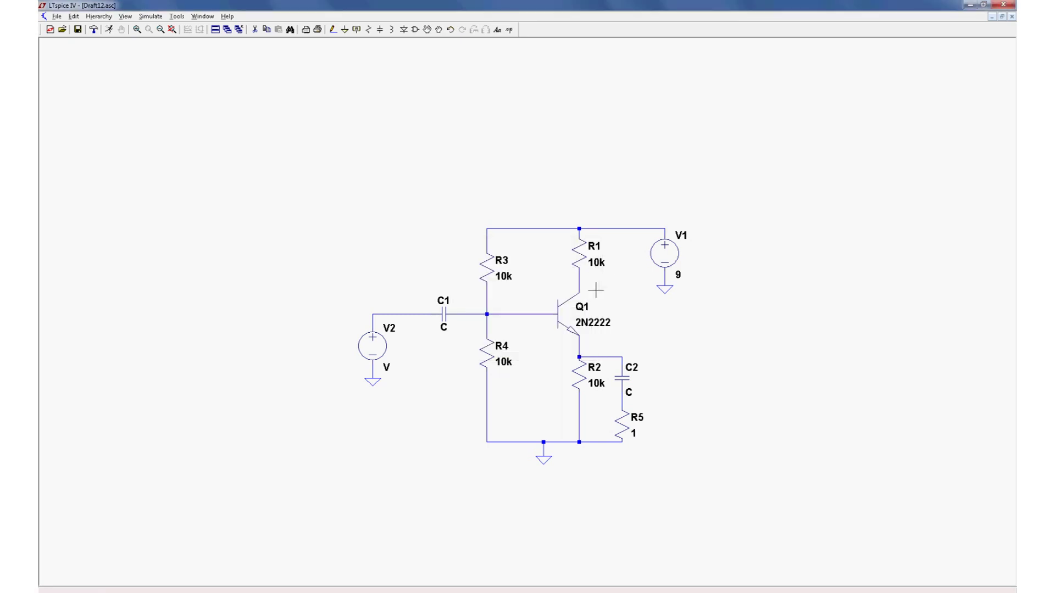
{"action": "right_click", "coordinate": [626, 379]}
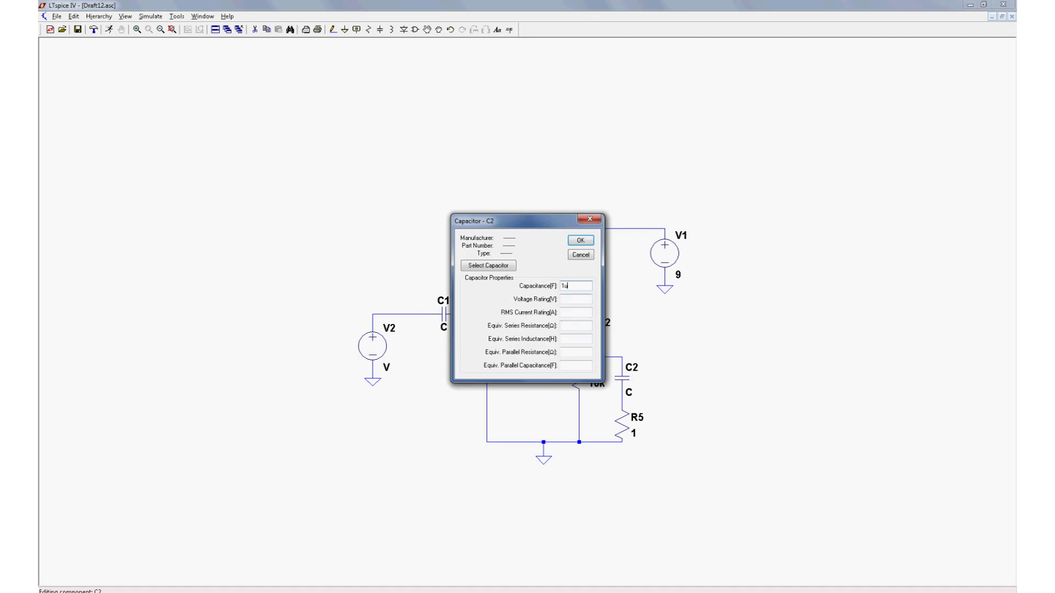
Step: Confirm C2 and C1 at 1µ each, then bring up V2's properties
{"action": "left_click", "coordinate": [580, 240]}
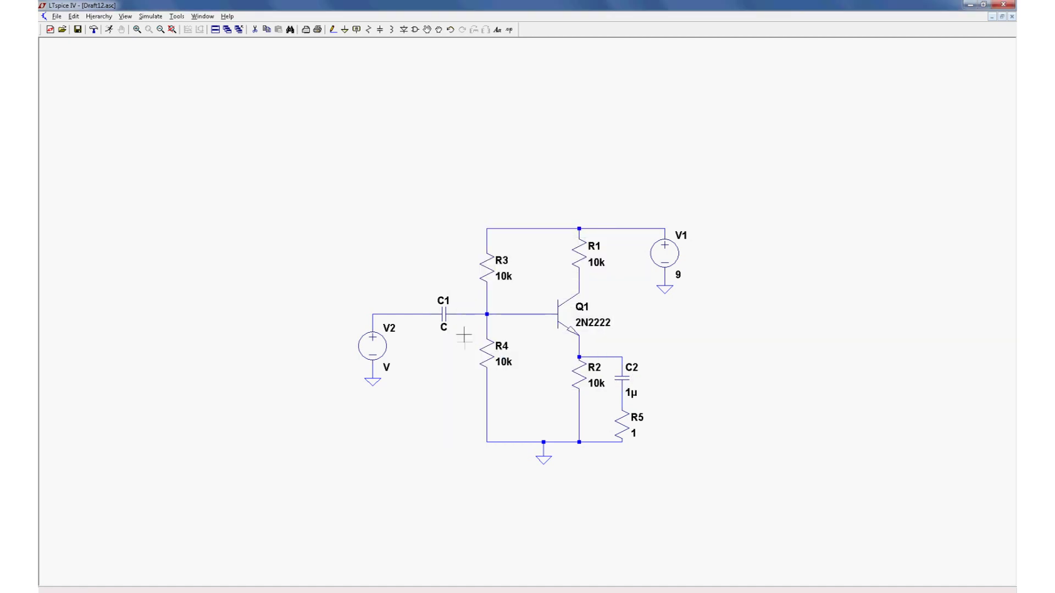
{"action": "right_click", "coordinate": [450, 315]}
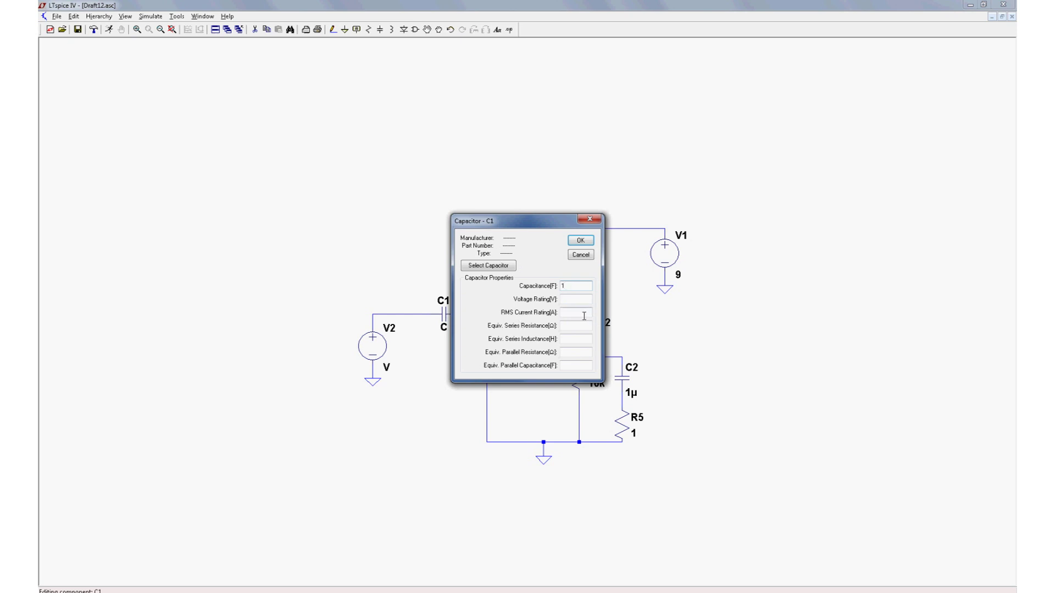
{"action": "type", "text": "1u"}
{"action": "left_click", "coordinate": [581, 240]}
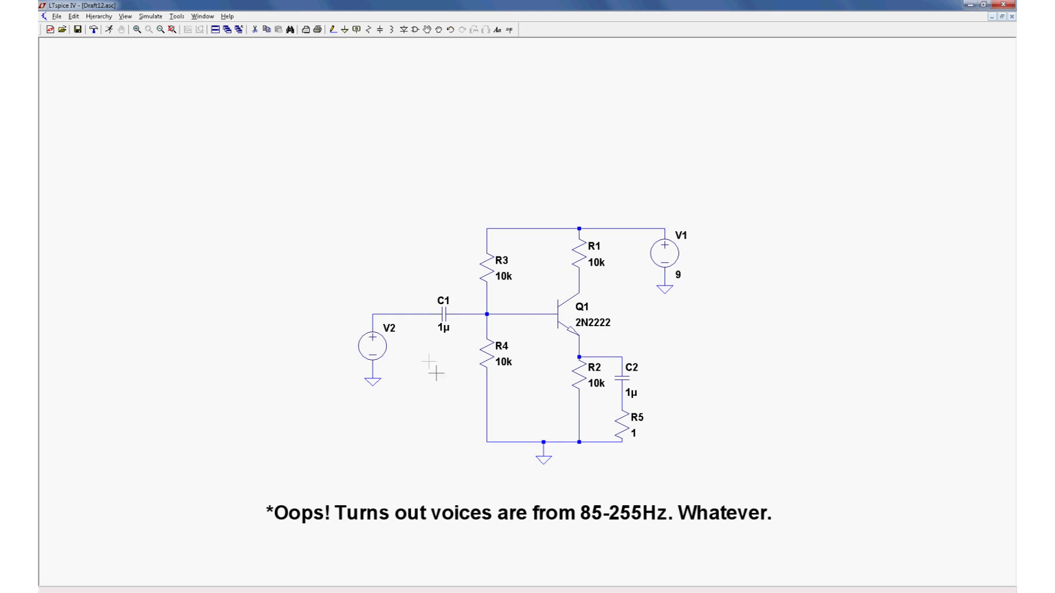
{"action": "right_click", "coordinate": [378, 351]}
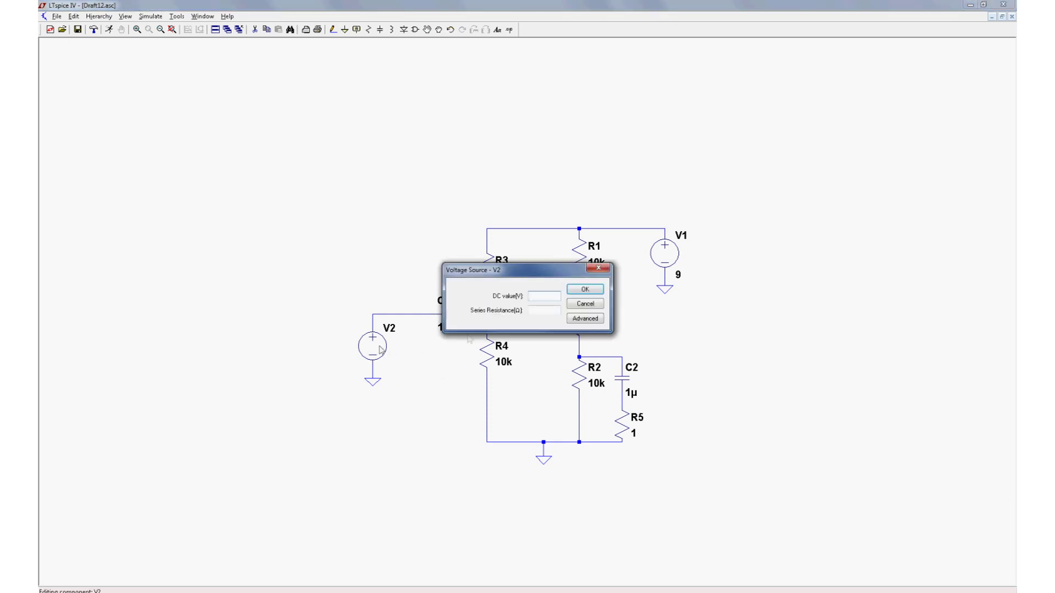
Step: Make V2 a SINE source with DC offset 0, amplitude 20m and frequency 400 Hz
{"action": "left_click", "coordinate": [585, 318]}
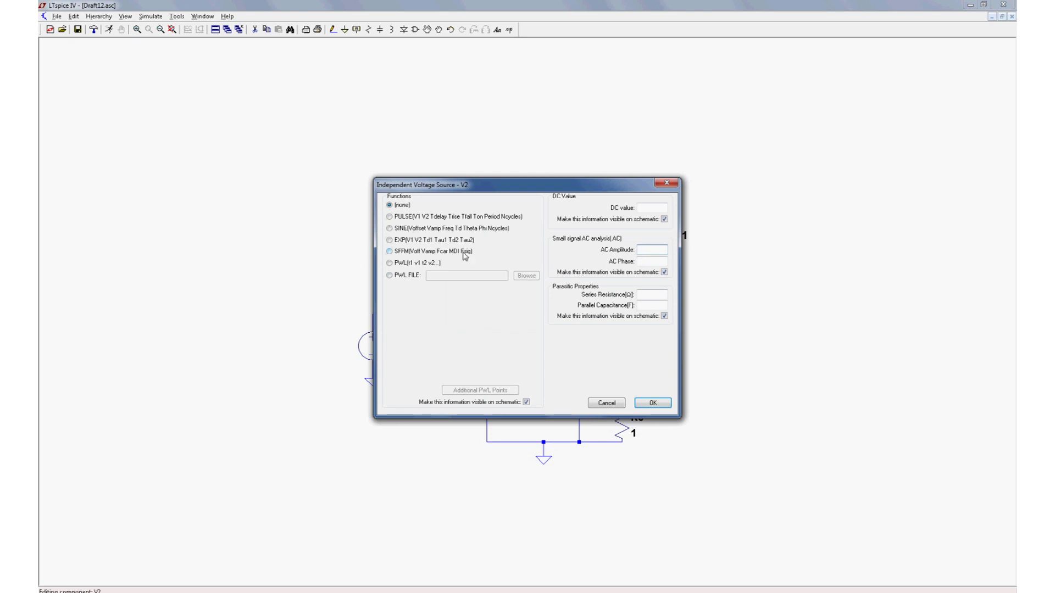
{"action": "left_click", "coordinate": [410, 229]}
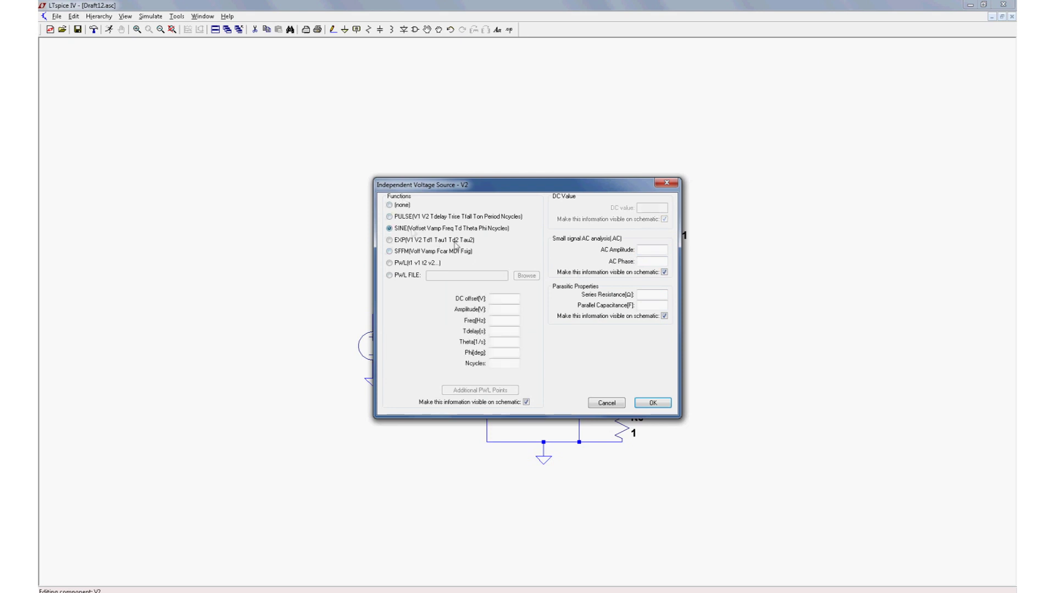
{"action": "left_click", "coordinate": [500, 299]}
{"action": "left_click", "coordinate": [499, 309]}
{"action": "left_click", "coordinate": [649, 403]}
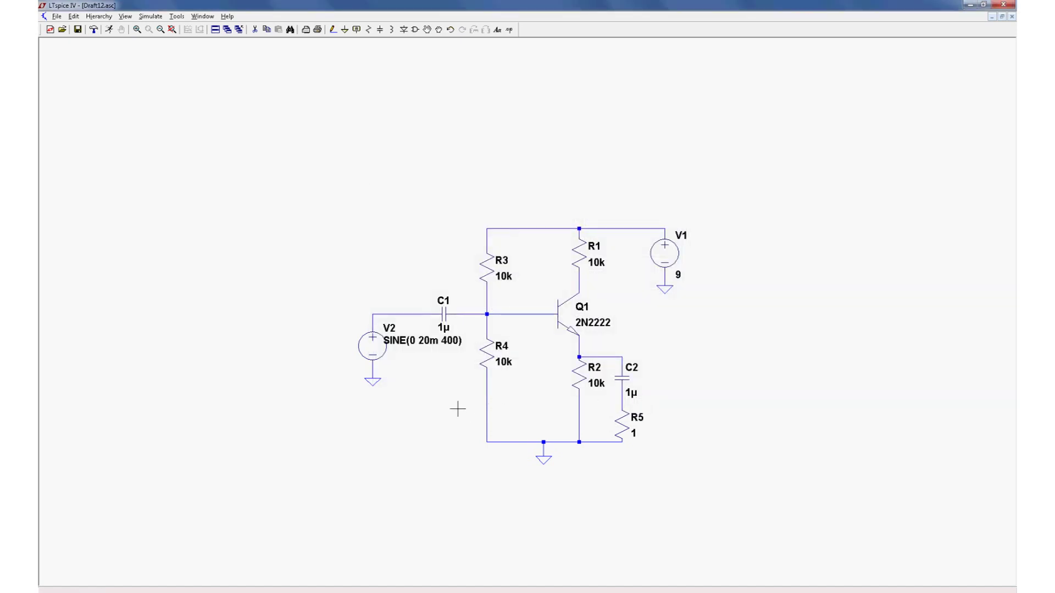
Step: Add a .tran 100ms transient directive to the schematic and run the simulation
{"action": "left_click", "coordinate": [150, 16]}
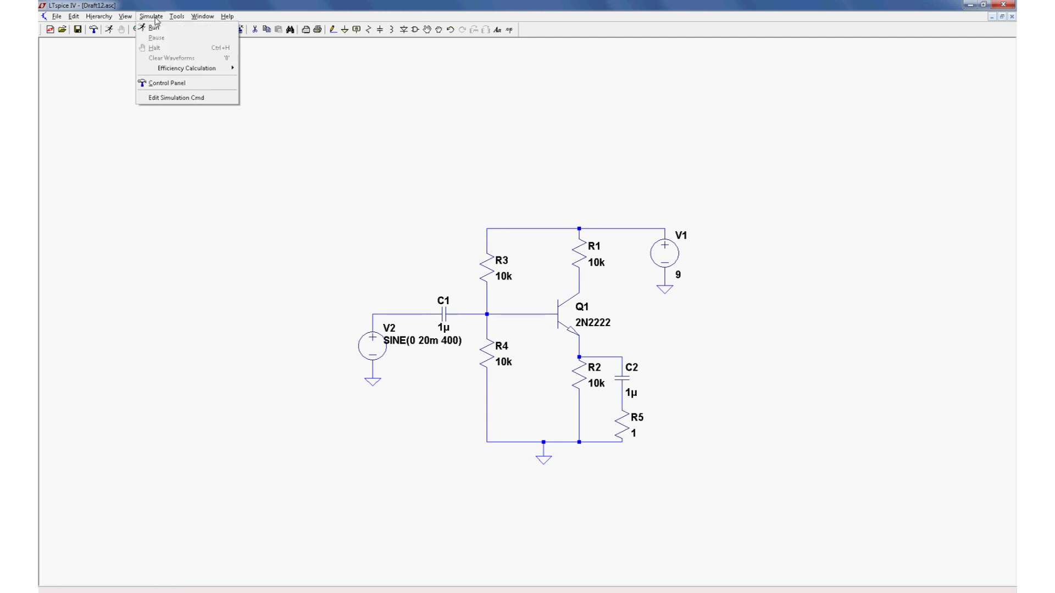
{"action": "left_click", "coordinate": [190, 100]}
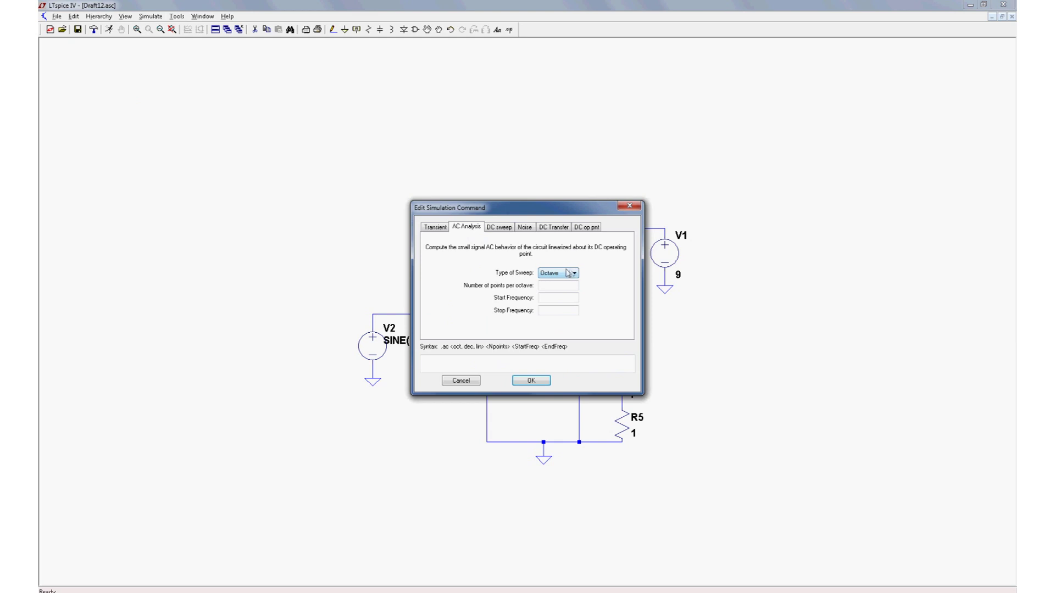
{"action": "left_click", "coordinate": [439, 228]}
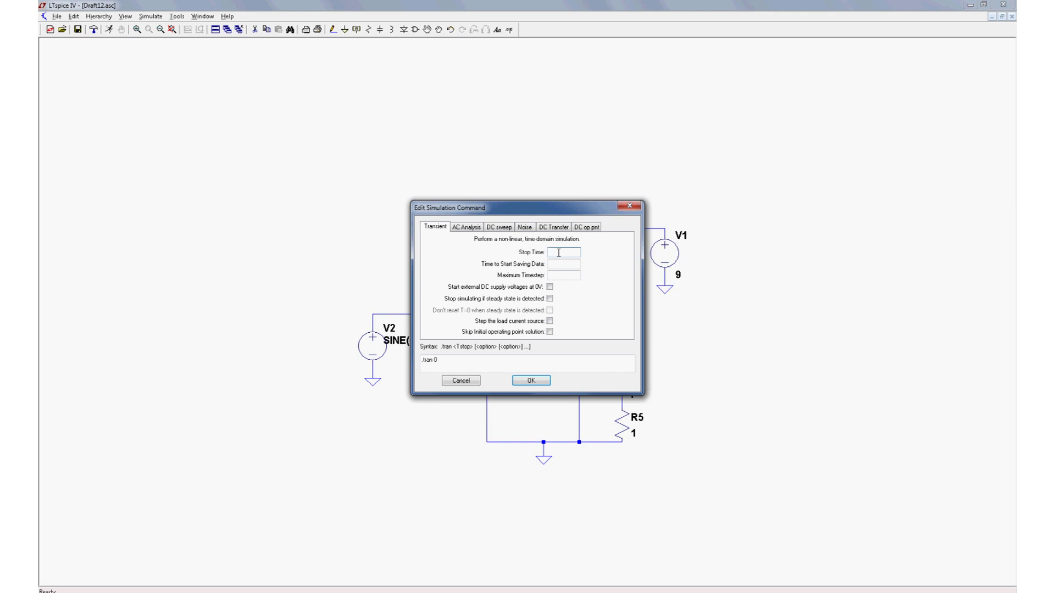
{"action": "type", "text": "00ms"}
{"action": "left_click", "coordinate": [530, 380]}
{"action": "left_click", "coordinate": [375, 432]}
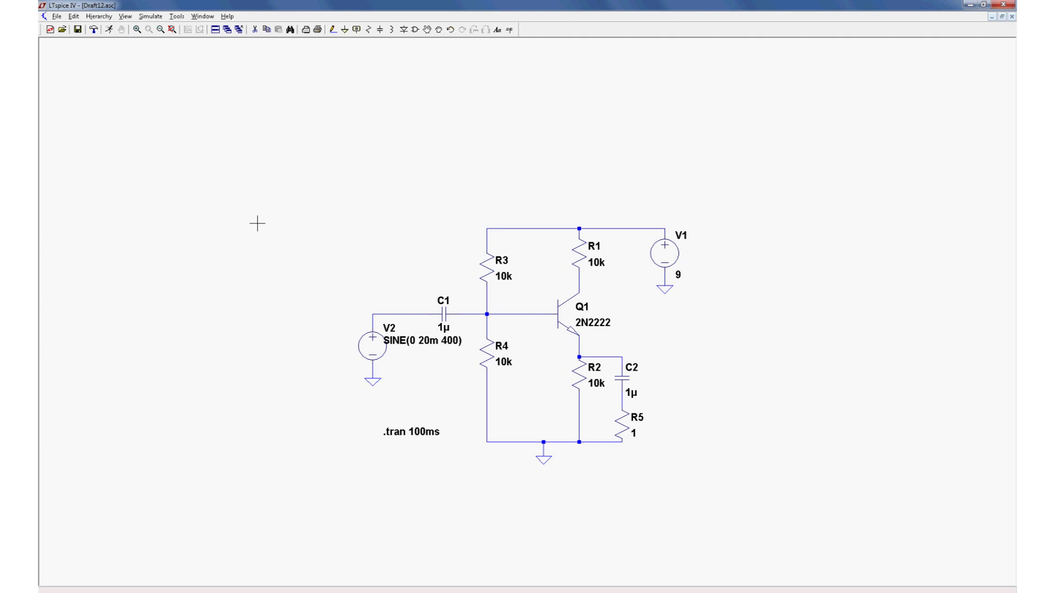
{"action": "left_click", "coordinate": [151, 18]}
{"action": "left_click", "coordinate": [154, 27]}
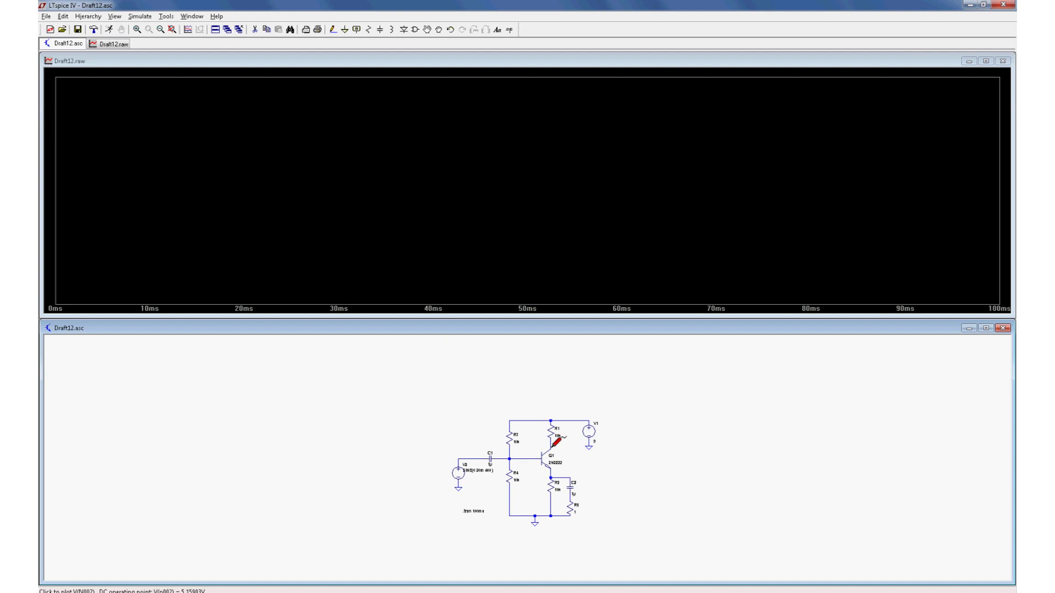
Step: Plot the collector voltage V(n002) and the V2 input sine, then close the waveform window
{"action": "left_click", "coordinate": [557, 442]}
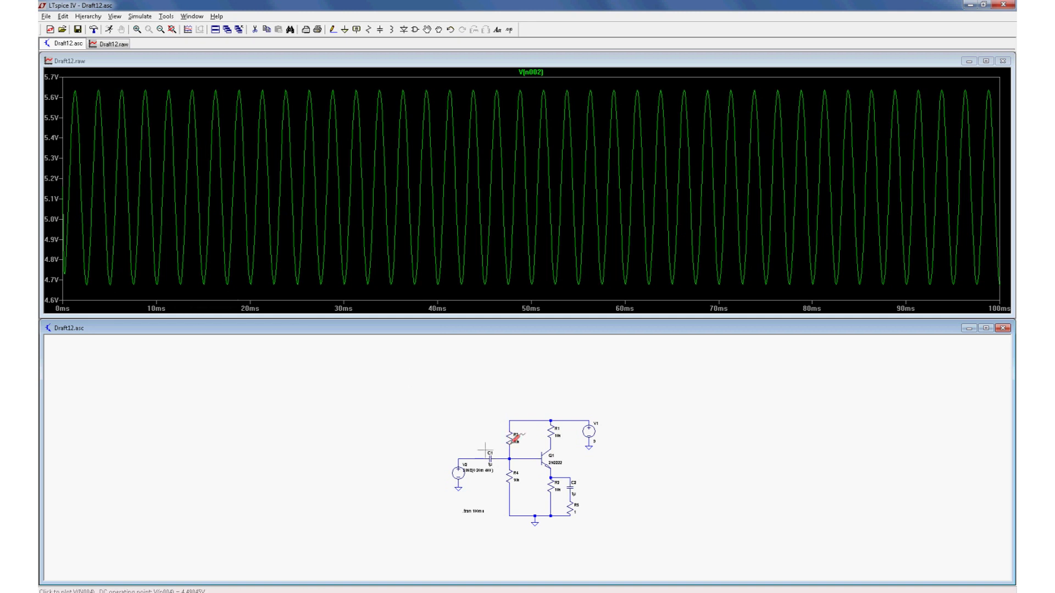
{"action": "left_click", "coordinate": [461, 456]}
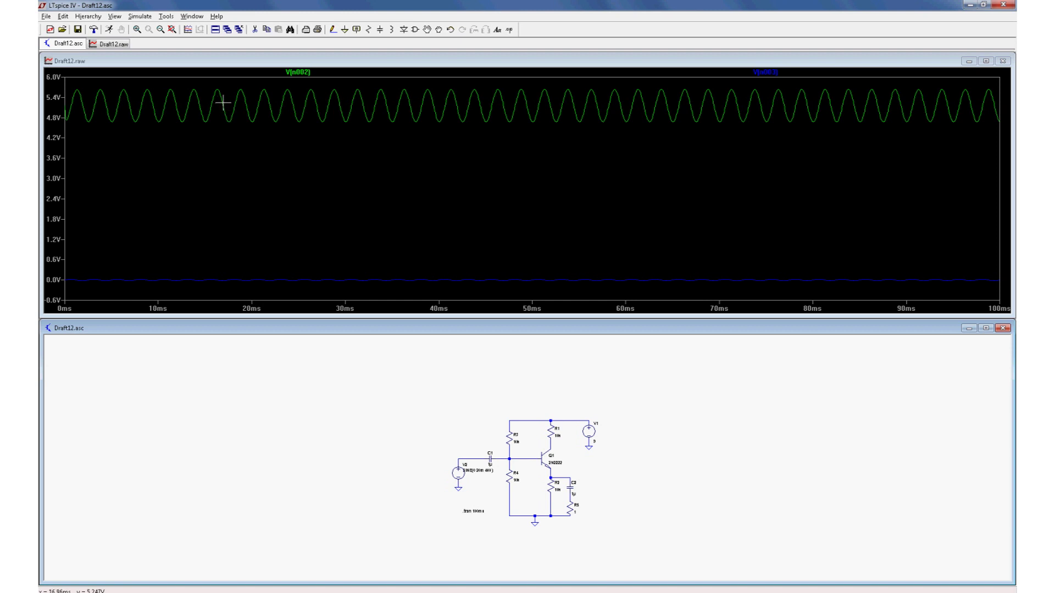
{"action": "left_click", "coordinate": [1003, 61]}
{"action": "scroll", "coordinate": [617, 464], "scroll_direction": "up", "scroll_amount": 3}
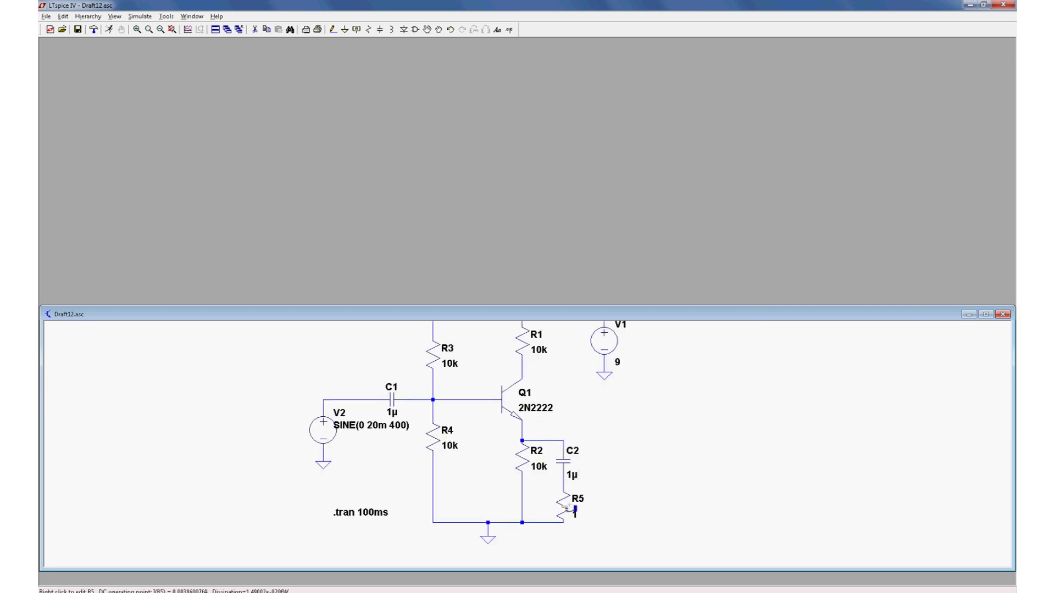
Step: Set R5 to 100 Ω, rerun the simulation, and plot collector voltage V(n002)
{"action": "right_click", "coordinate": [563, 509]}
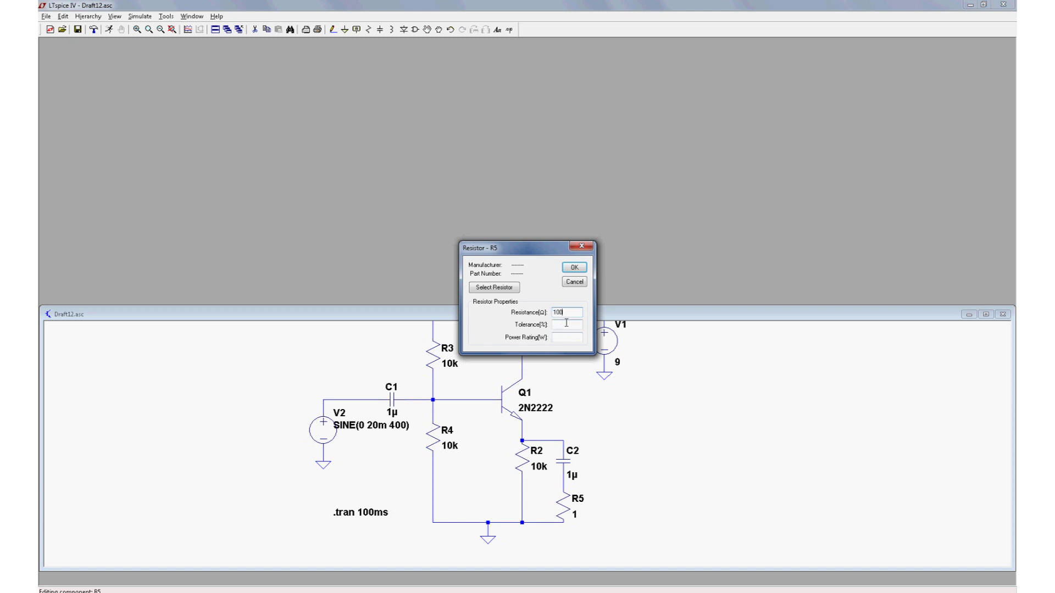
{"action": "left_click", "coordinate": [574, 268]}
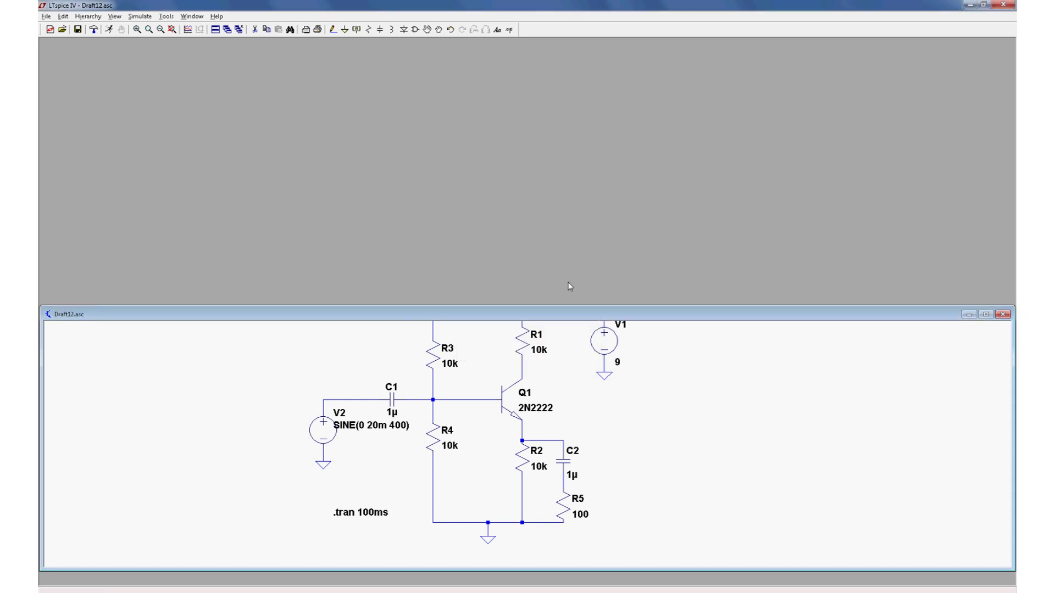
{"action": "left_click", "coordinate": [140, 16]}
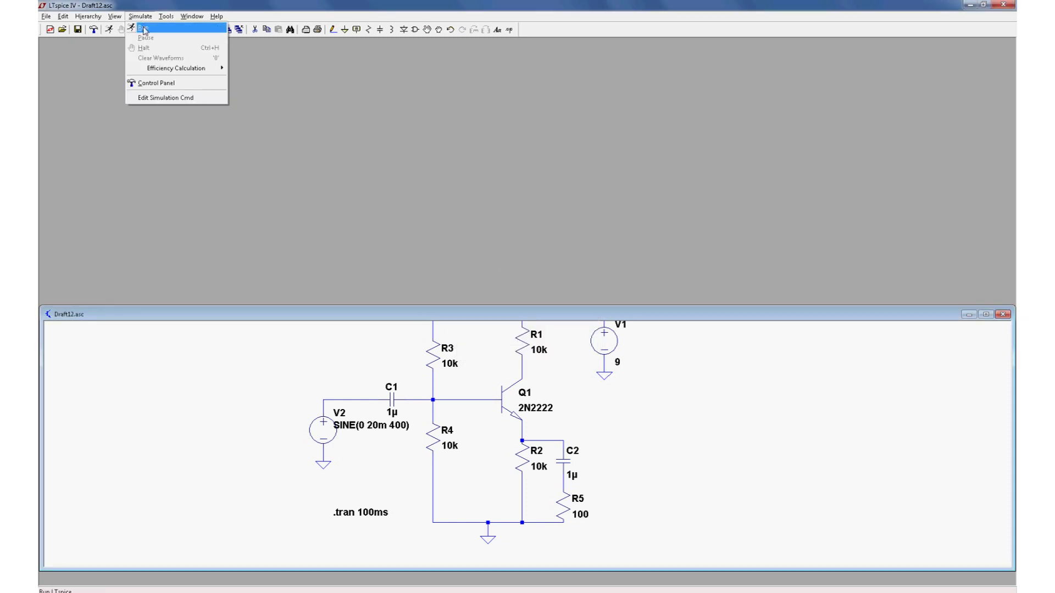
{"action": "left_click", "coordinate": [144, 28]}
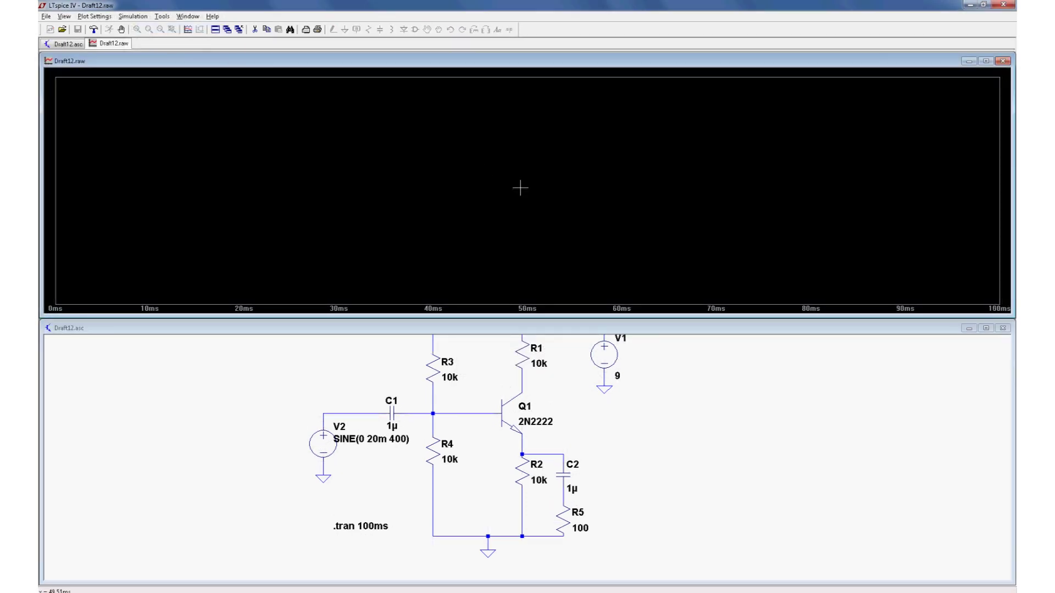
{"action": "left_click", "coordinate": [526, 387]}
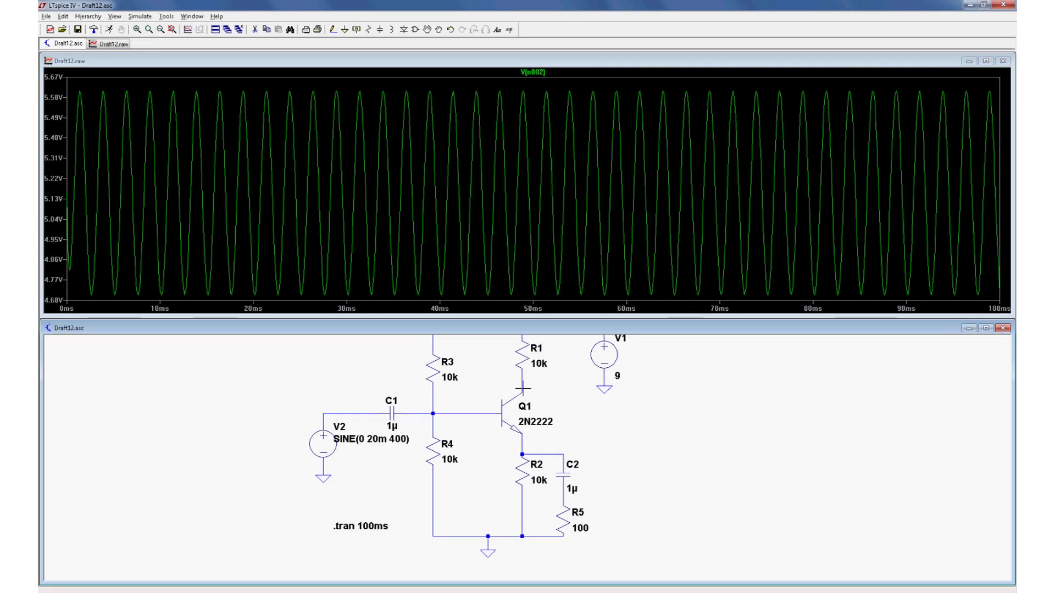
Step: Change R5 to 1k and close the waveform plot window
{"action": "right_click", "coordinate": [566, 515]}
{"action": "type", "text": "1"}
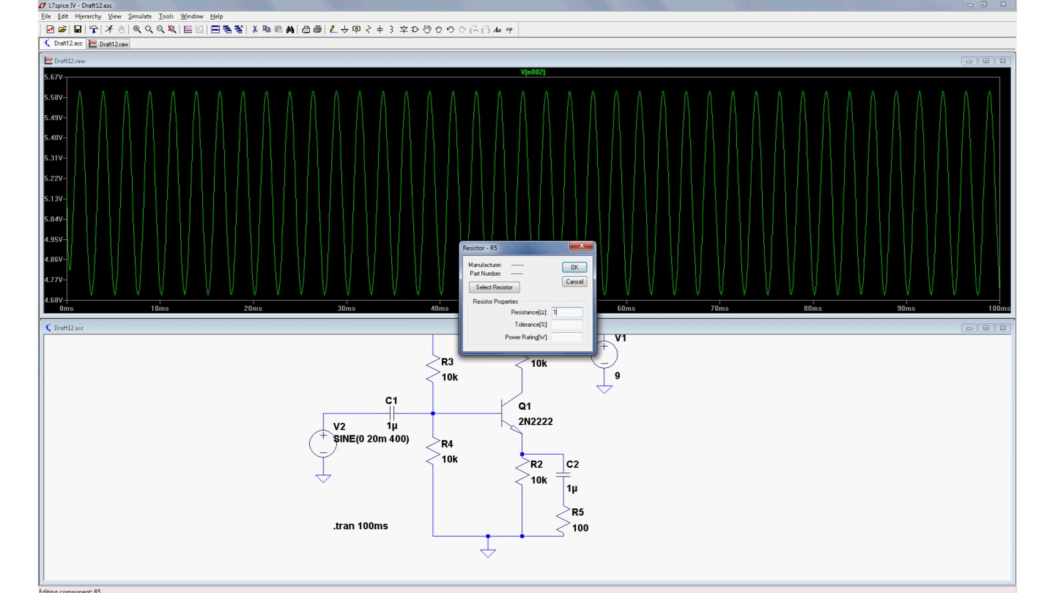
{"action": "type", "text": "k"}
{"action": "left_click", "coordinate": [574, 268]}
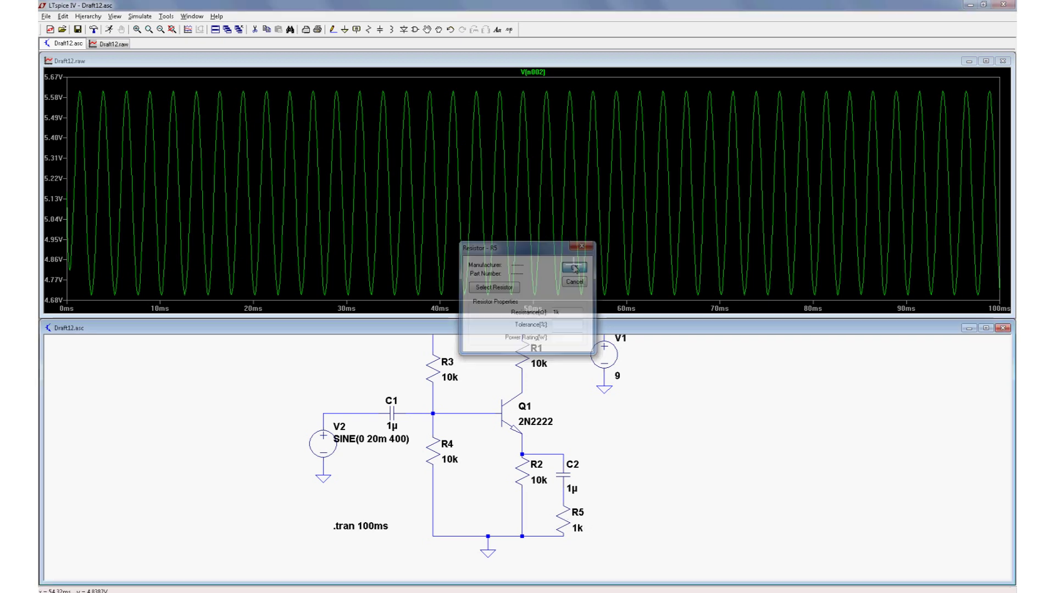
{"action": "left_click", "coordinate": [1002, 61]}
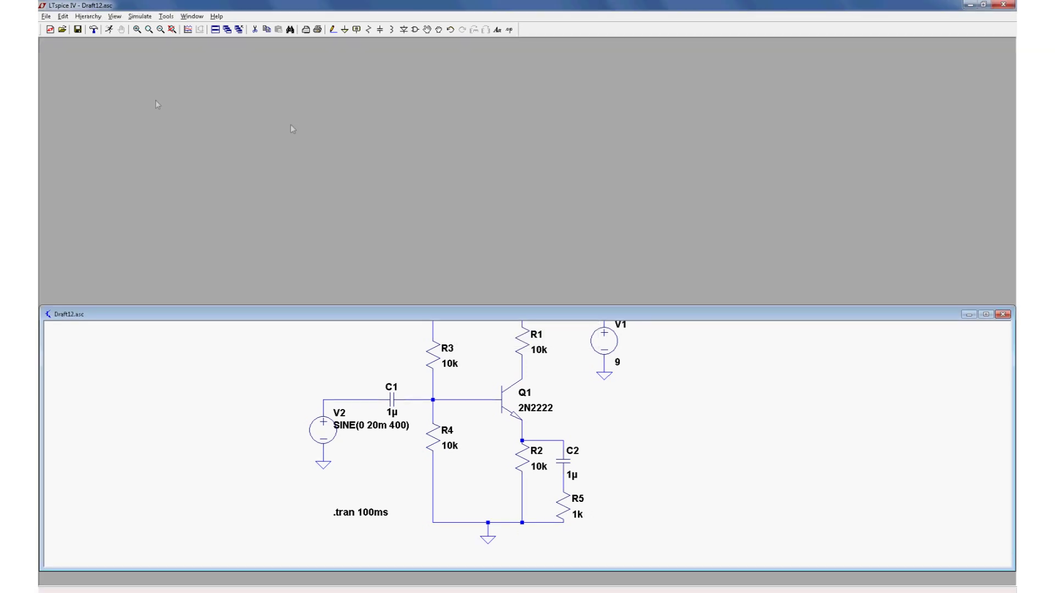
{"action": "left_click", "coordinate": [152, 18]}
Step: Rerun with R5 at 1k, plot V(n002), then change R5 to 800 Ω
{"action": "left_click", "coordinate": [143, 28]}
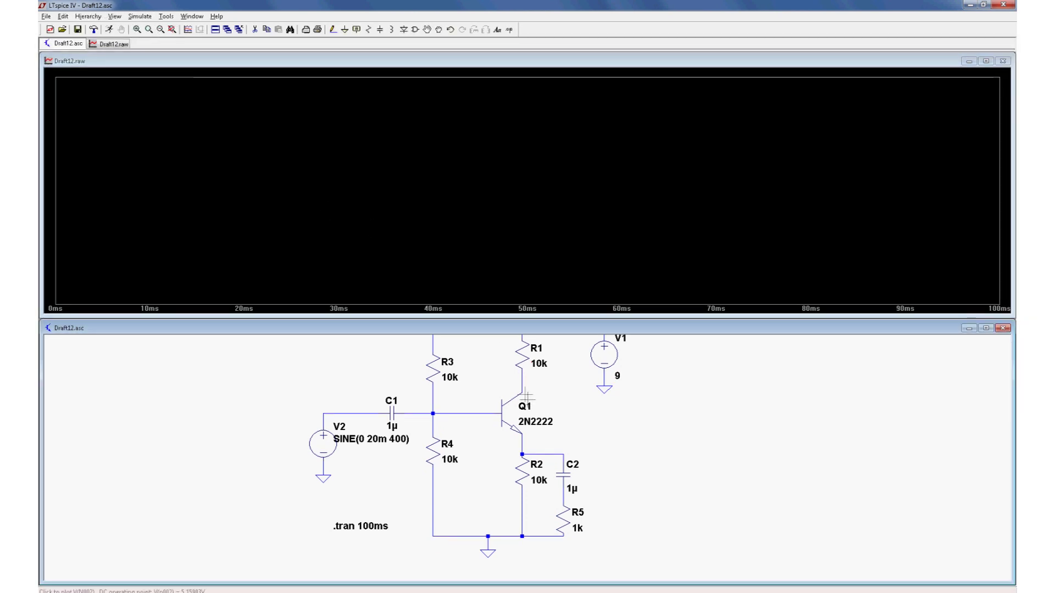
{"action": "left_click", "coordinate": [522, 388]}
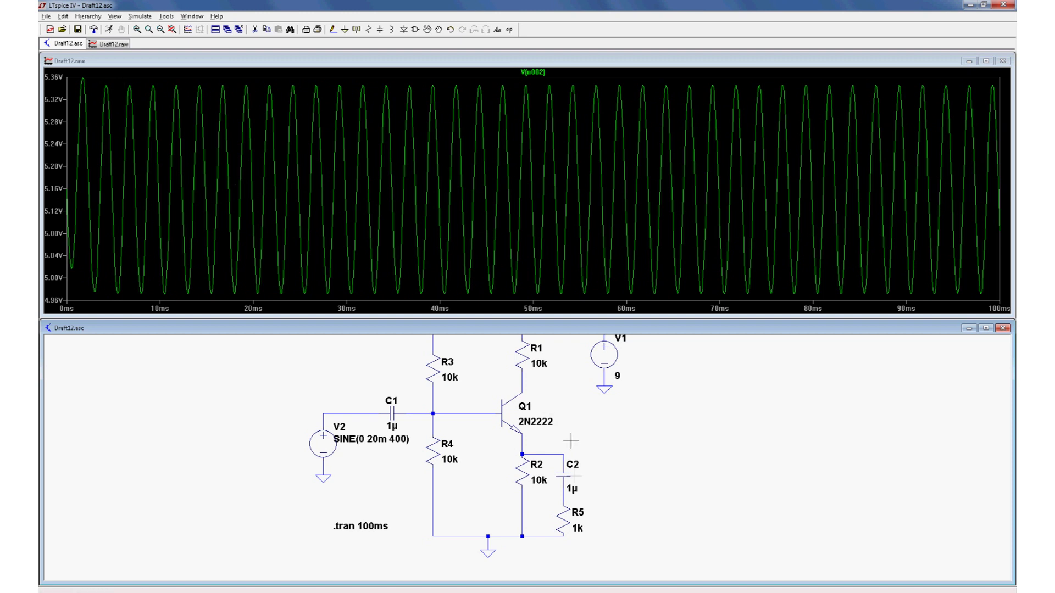
{"action": "right_click", "coordinate": [566, 518]}
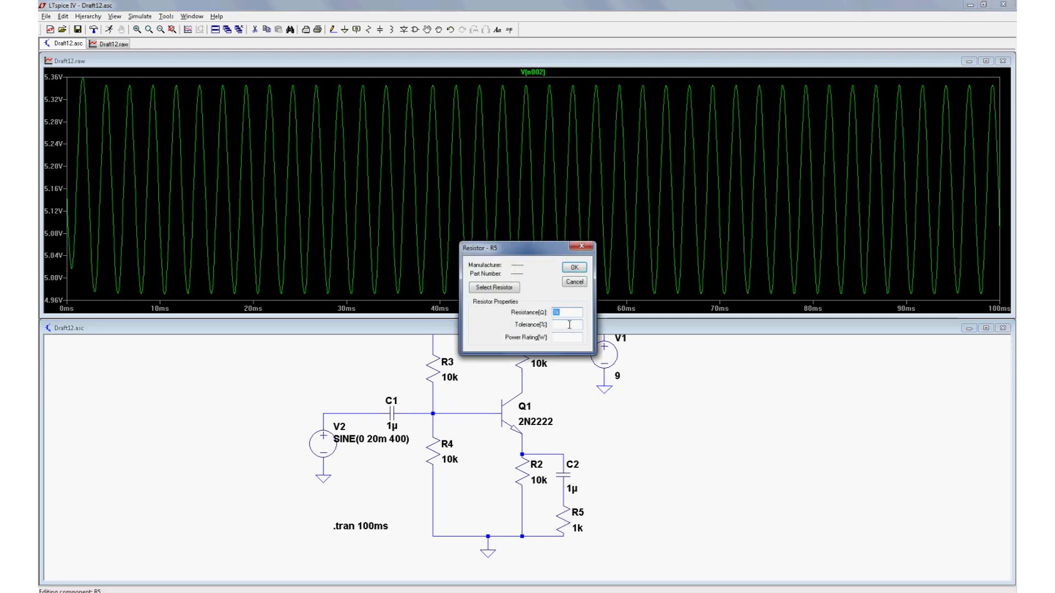
{"action": "left_click", "coordinate": [574, 267]}
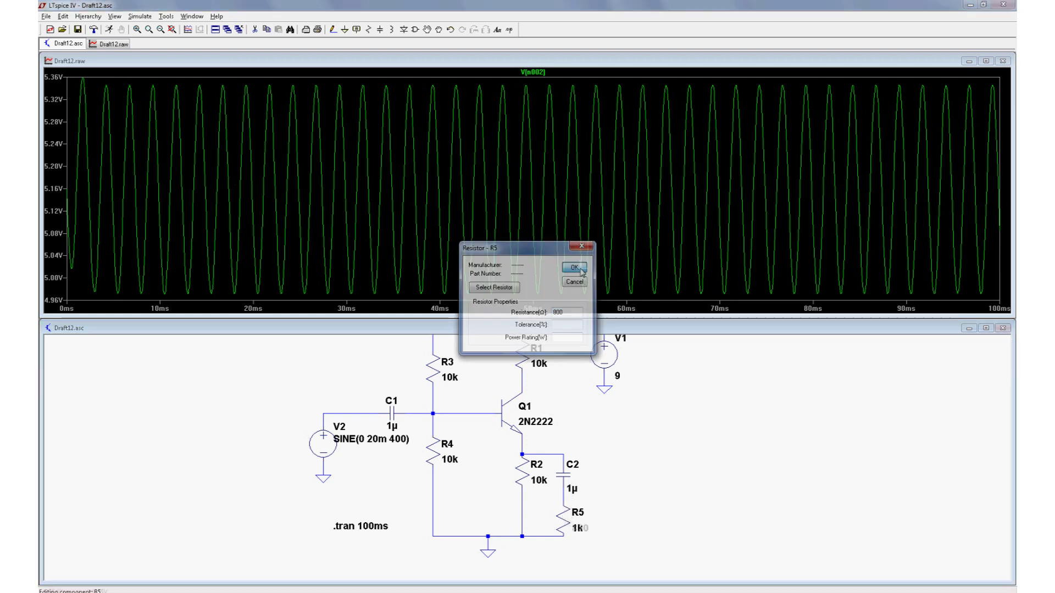
Step: Close the old plot, rerun the simulation at 800 Ω, and plot collector voltage V(n002)
{"action": "left_click", "coordinate": [1003, 61]}
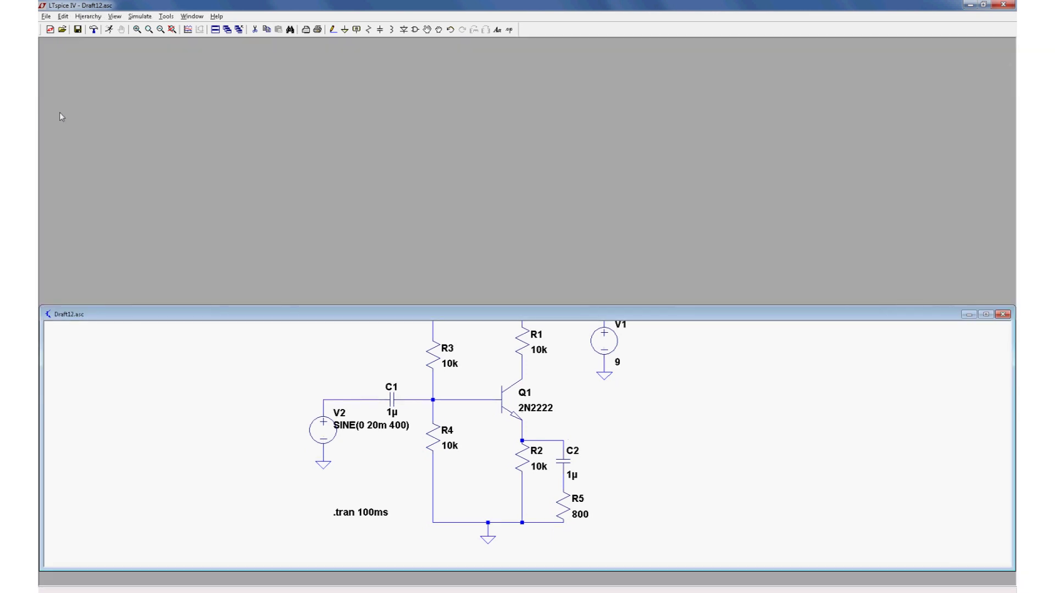
{"action": "left_click", "coordinate": [140, 16]}
{"action": "left_click", "coordinate": [142, 28]}
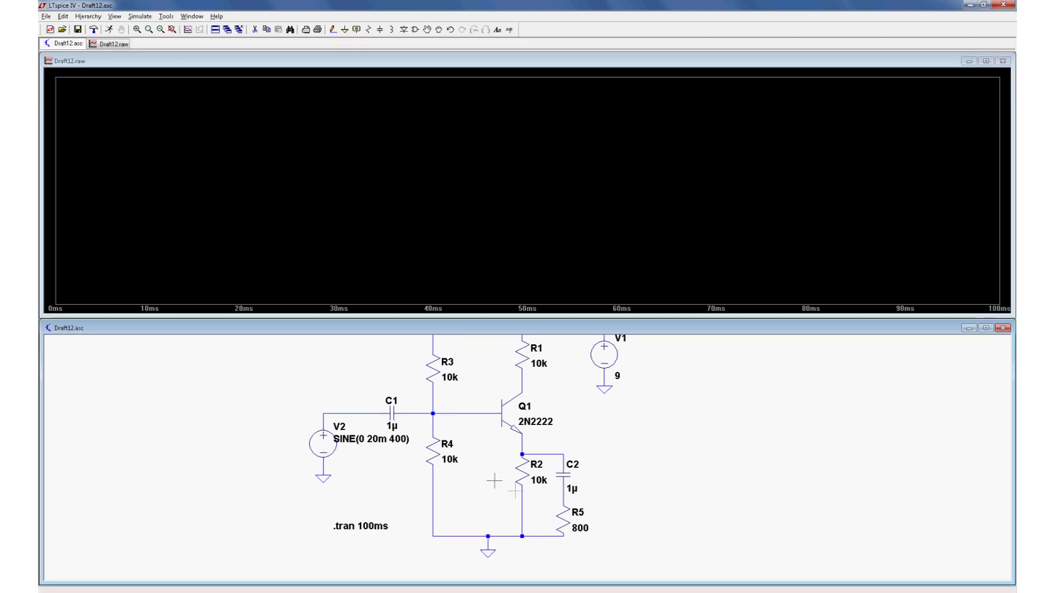
{"action": "left_click", "coordinate": [524, 388]}
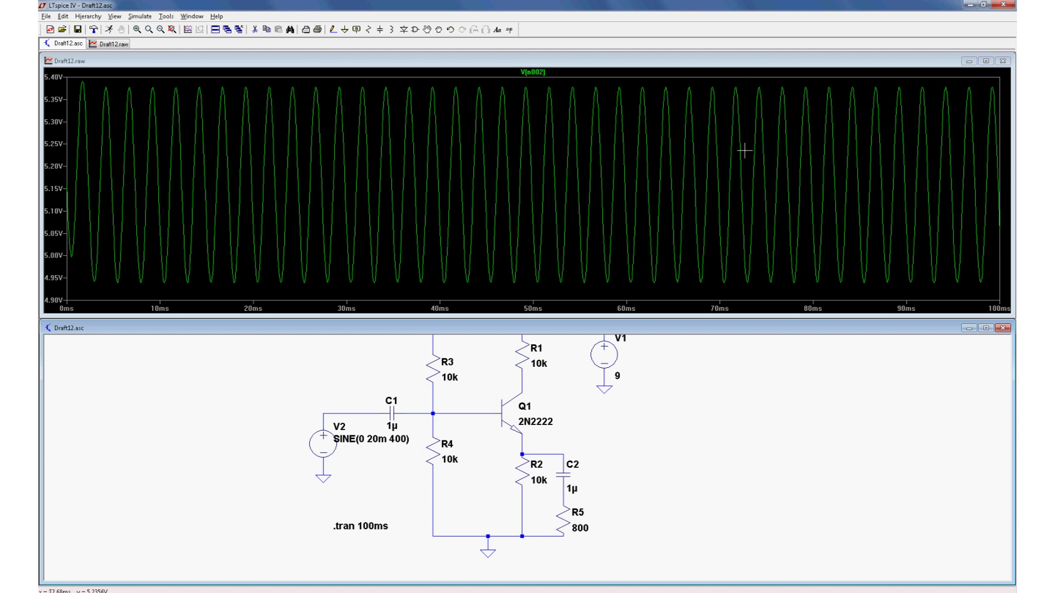
Step: Add the 9 V supply voltage and transistor base voltage traces to the plot
{"action": "left_click_drag", "start_coordinate": [693, 321], "coordinate": [690, 280]}
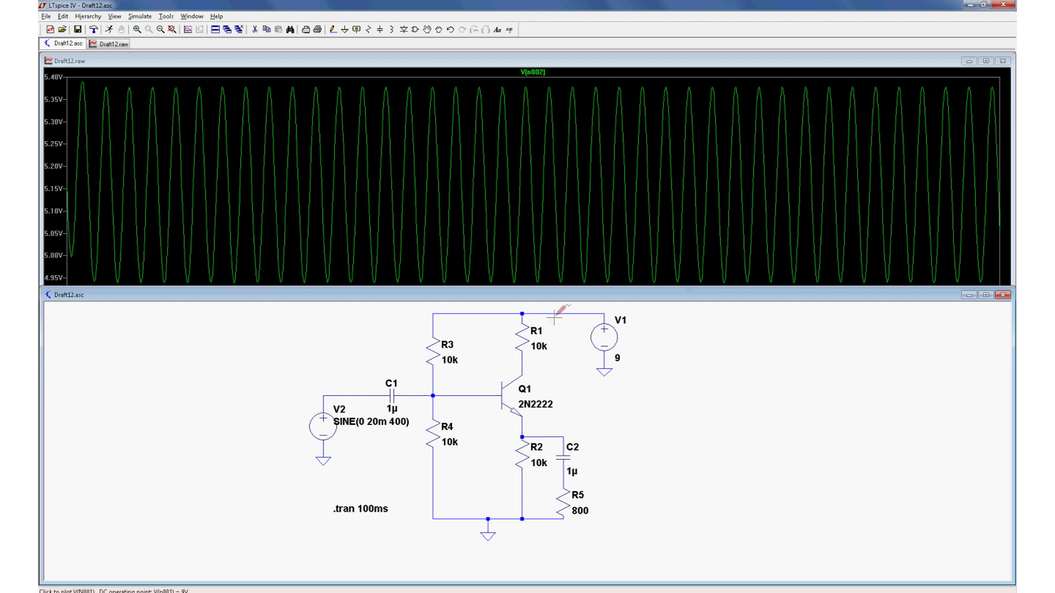
{"action": "left_click", "coordinate": [602, 313]}
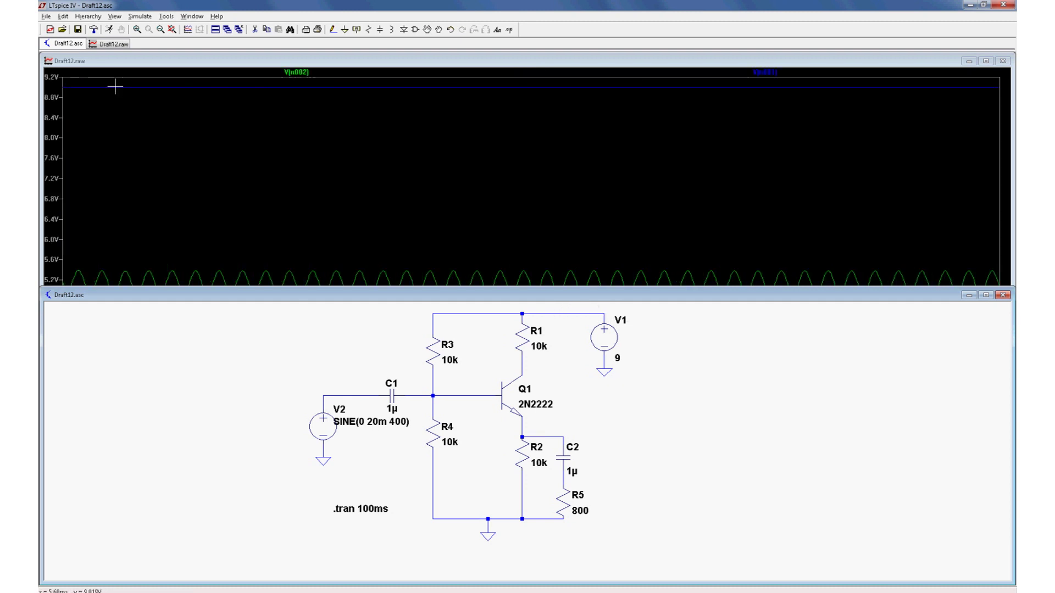
{"action": "left_click_drag", "start_coordinate": [244, 286], "coordinate": [244, 326]}
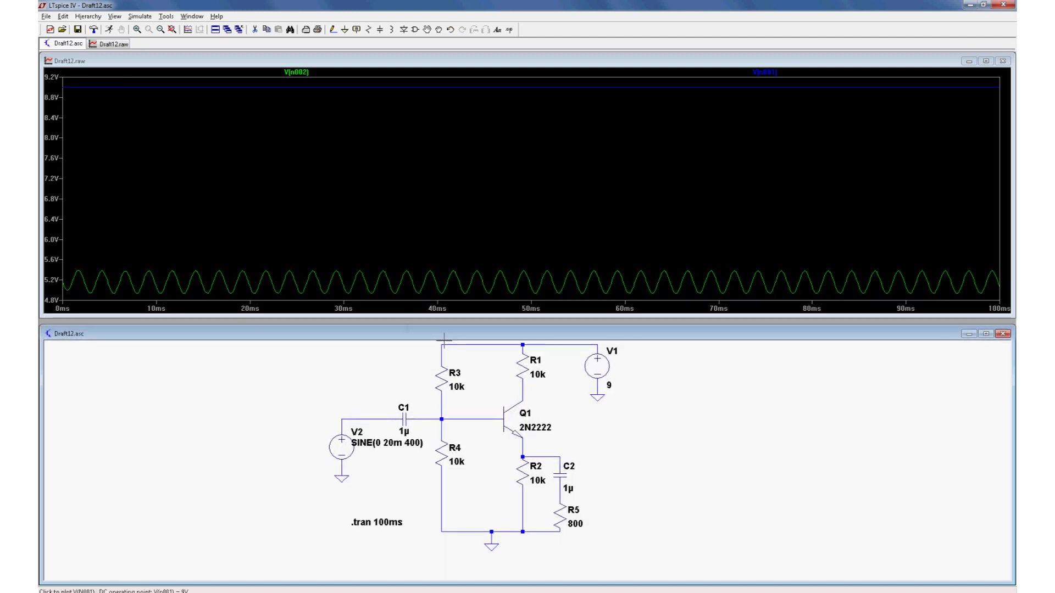
{"action": "left_click", "coordinate": [446, 418]}
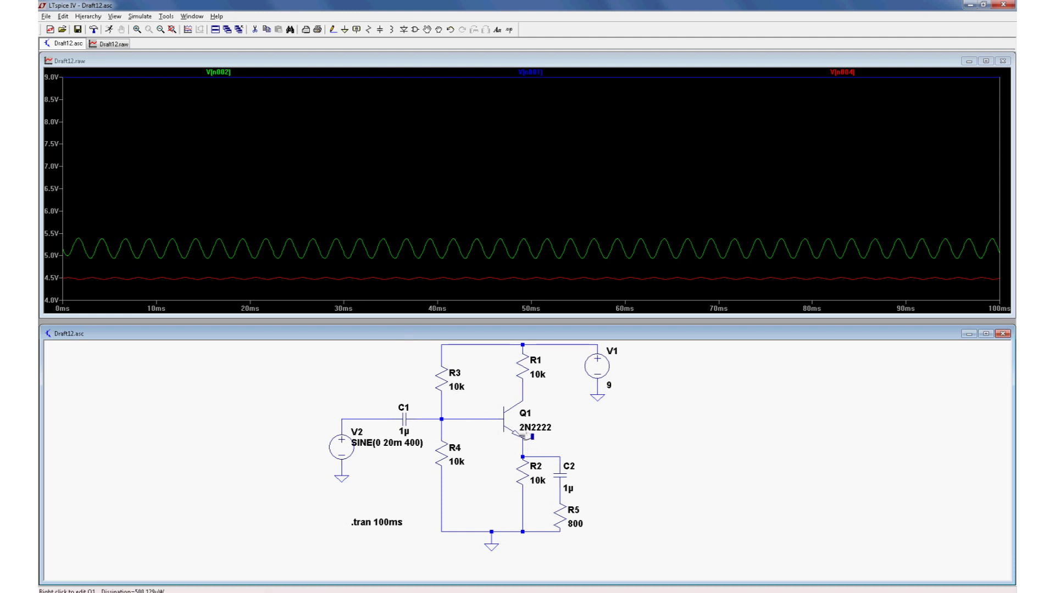
Step: Add the currents through R2, C2, R5, R1 and R3 to the plot
{"action": "left_click", "coordinate": [520, 463]}
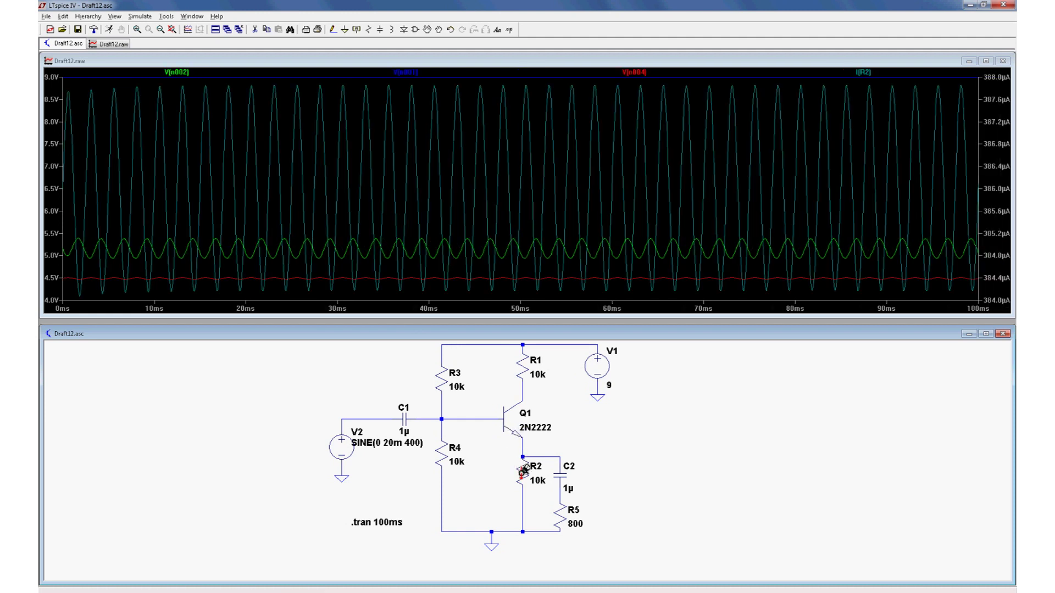
{"action": "left_click", "coordinate": [562, 470]}
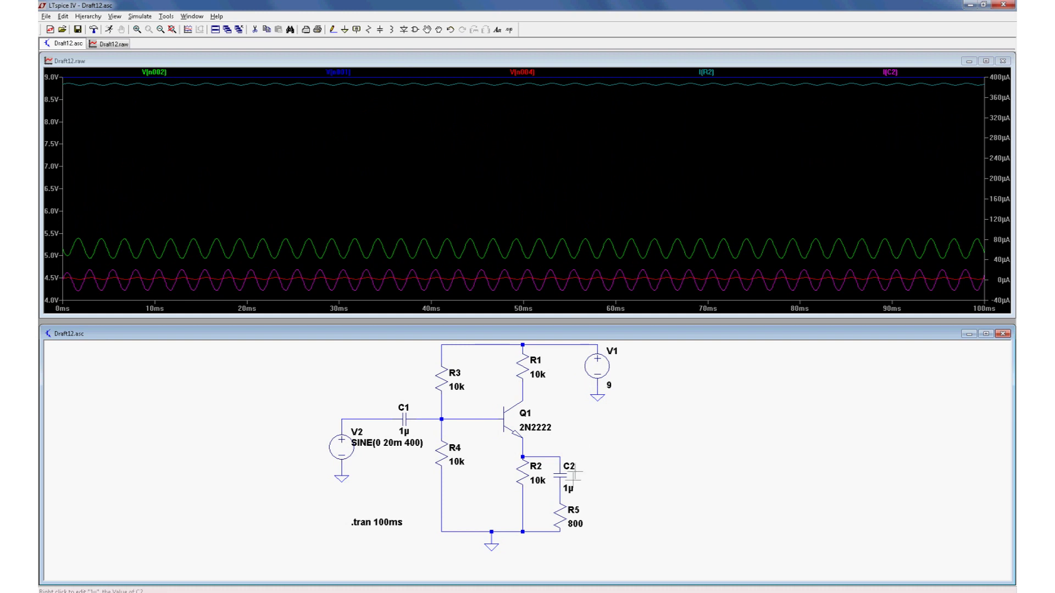
{"action": "left_click", "coordinate": [561, 517]}
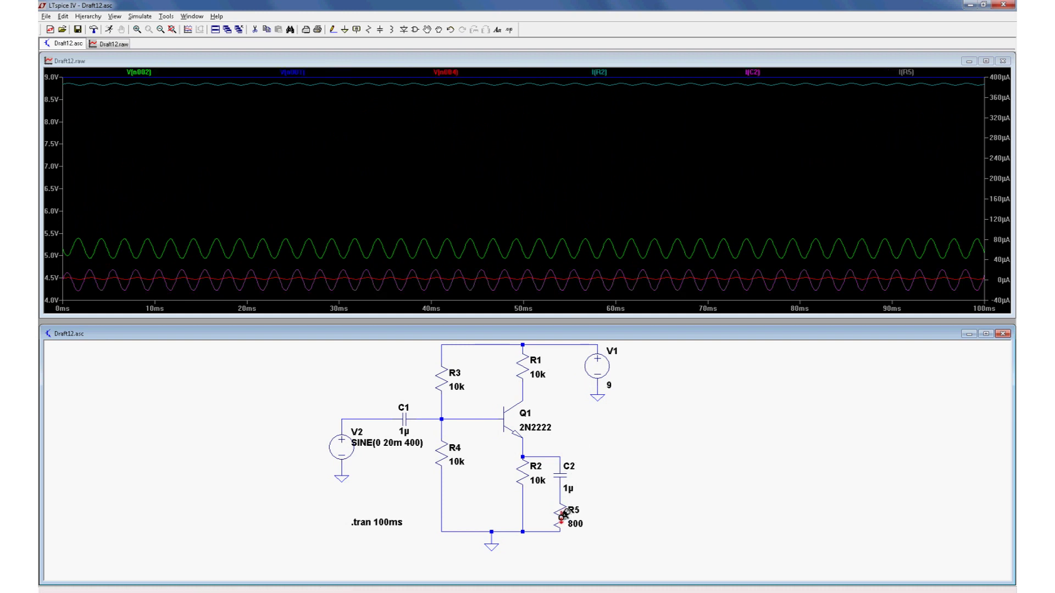
{"action": "left_click", "coordinate": [523, 365]}
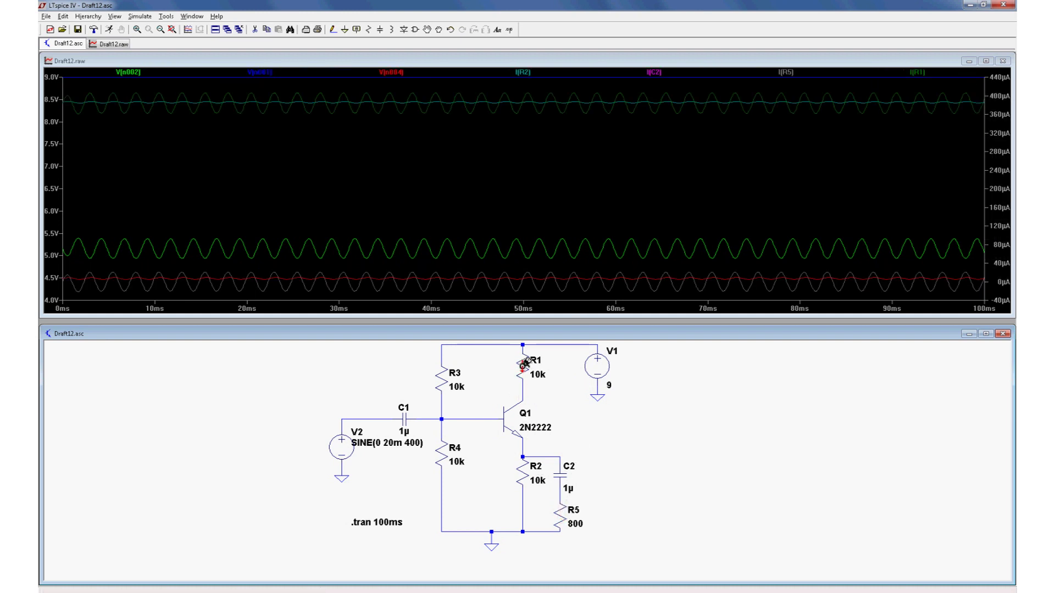
{"action": "left_click", "coordinate": [444, 379]}
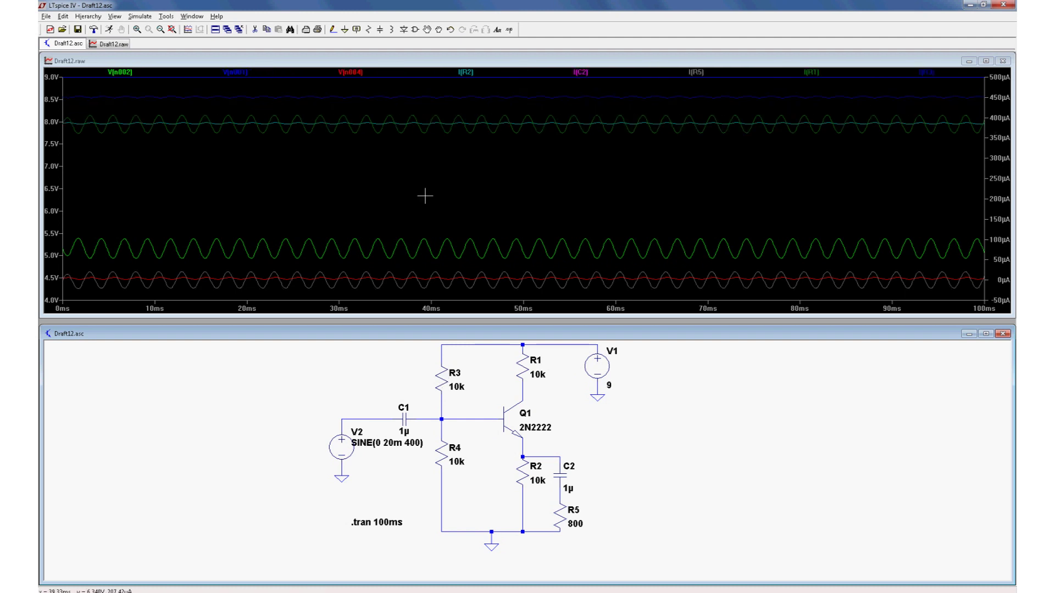